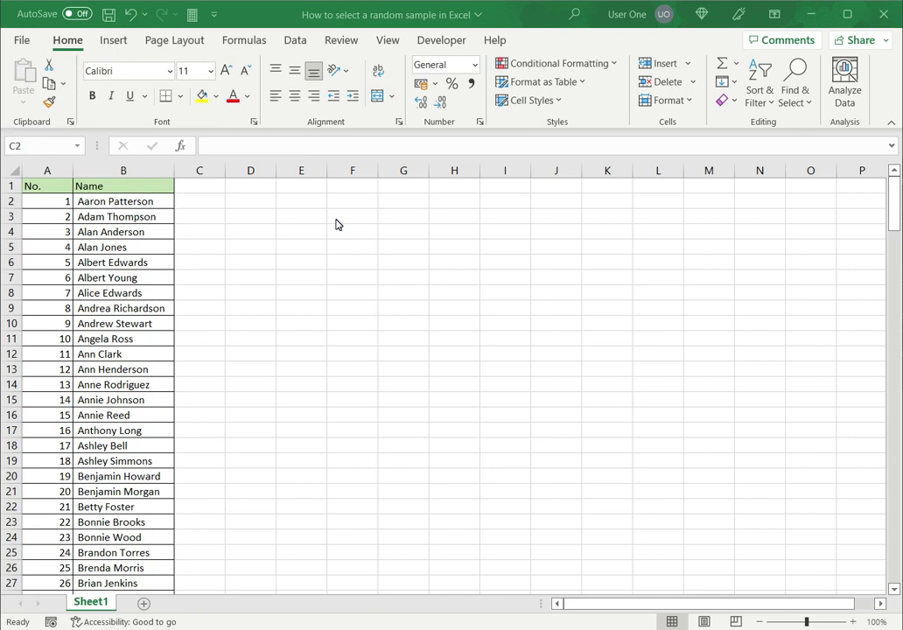
pyautogui.click(134, 211)
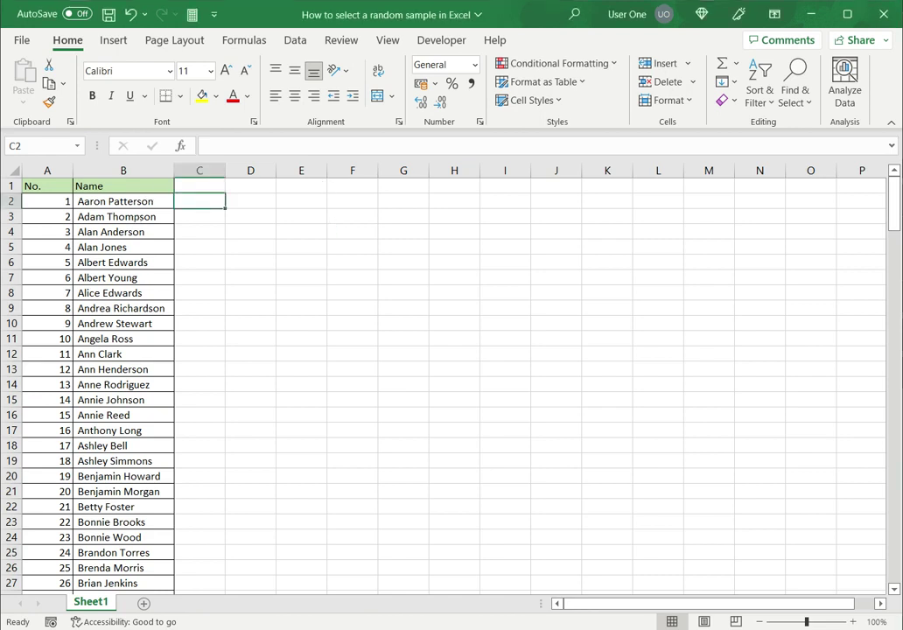
pyautogui.click(47, 201)
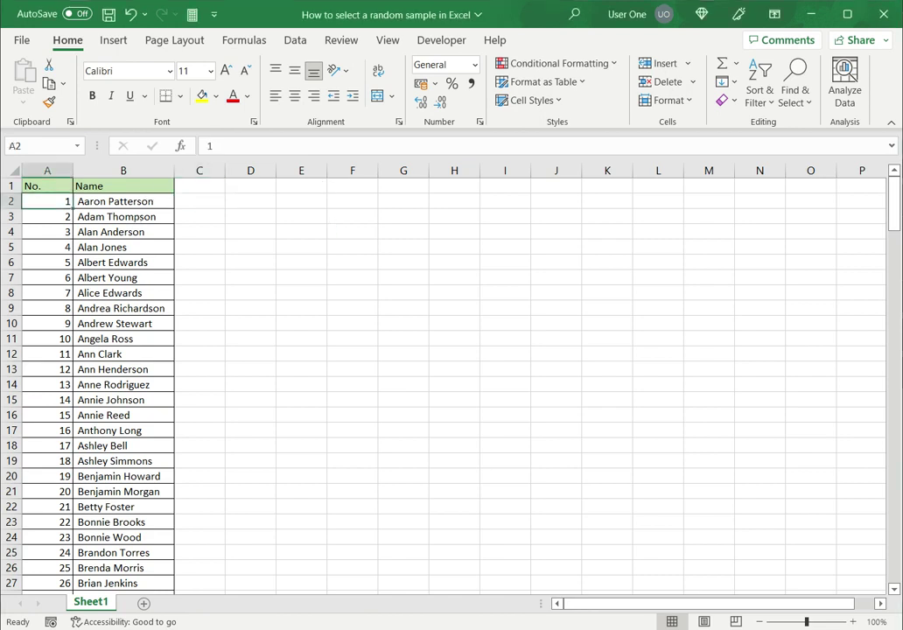
pyautogui.click(122, 201)
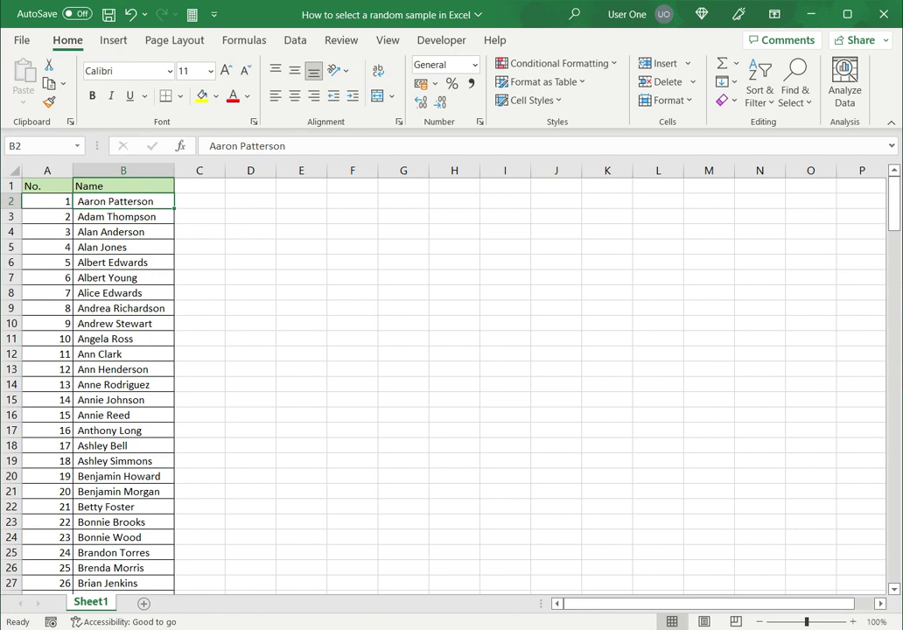
pyautogui.click(250, 217)
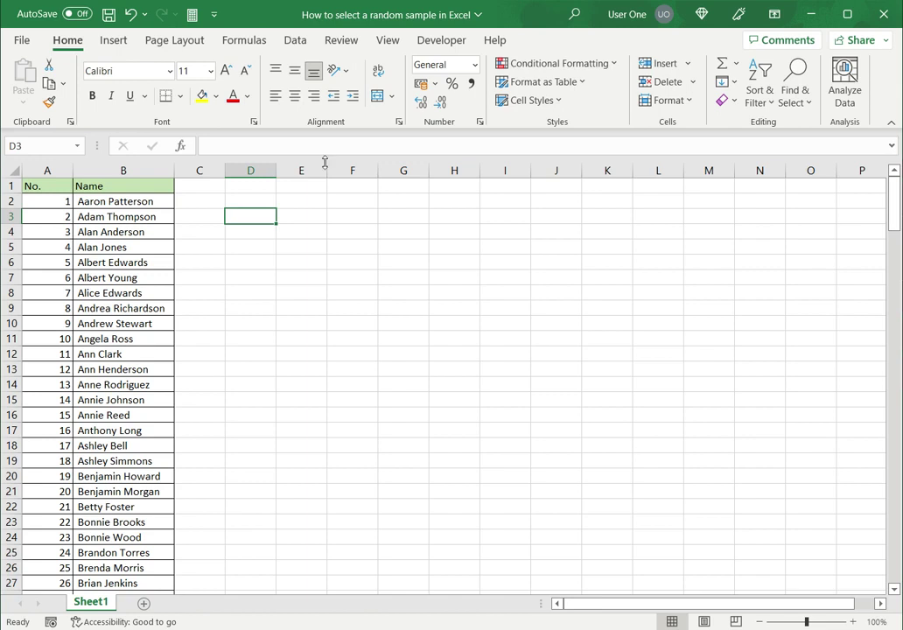
# Check in the Excel add-ins settings whether the Analysis ToolPak is enabled, leaving the add-in selection as it is
pyautogui.click(295, 41)
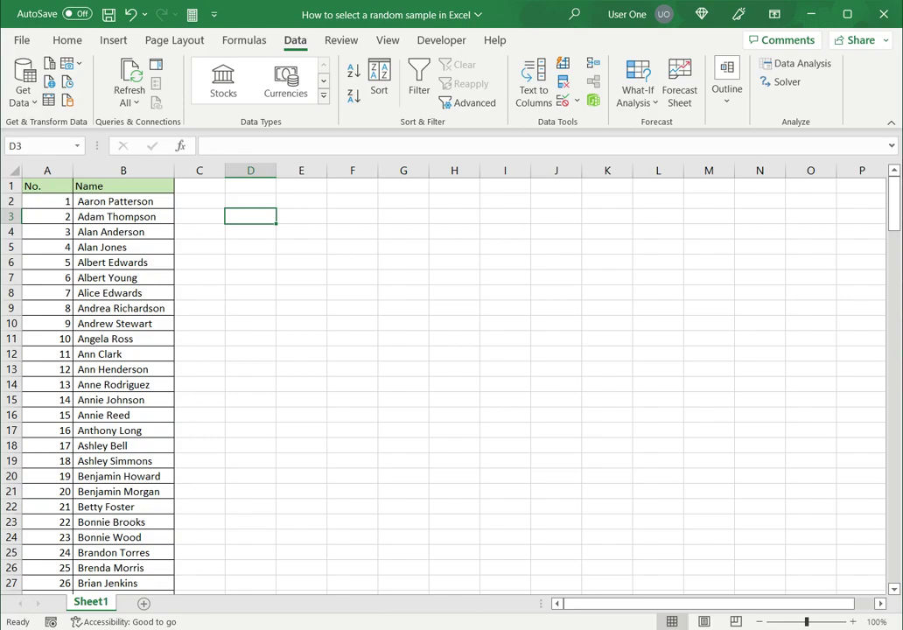
pyautogui.click(18, 40)
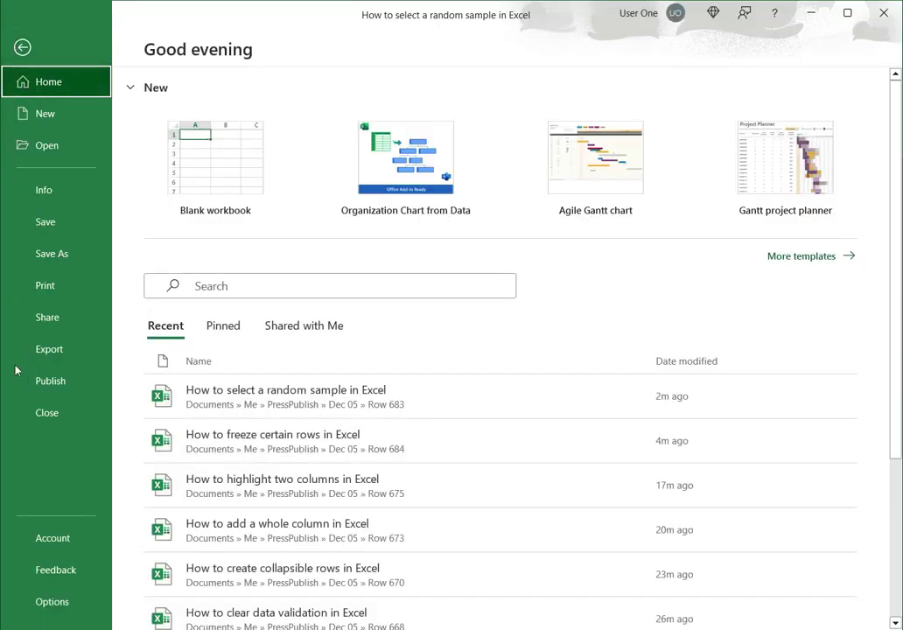
pyautogui.click(50, 617)
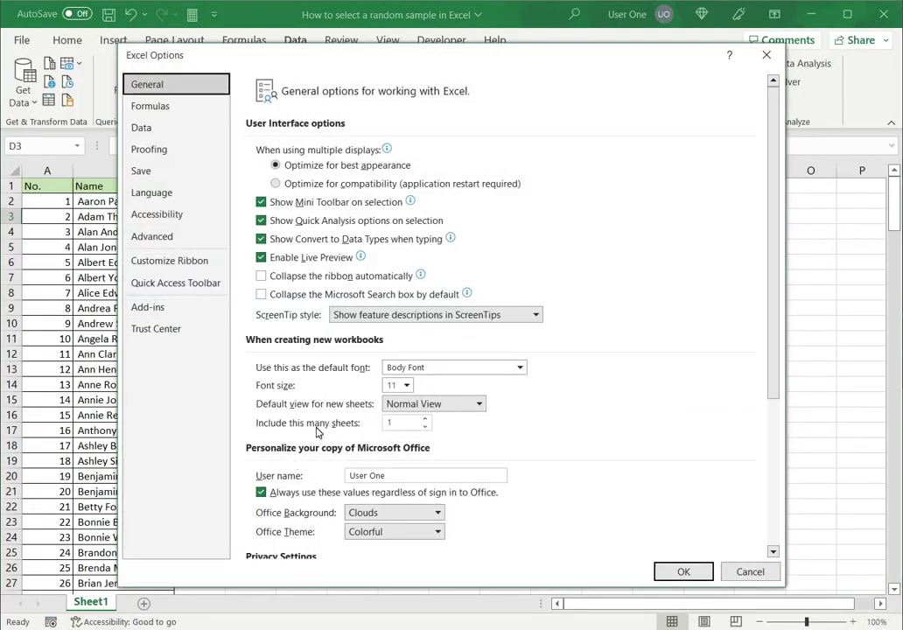
pyautogui.click(161, 309)
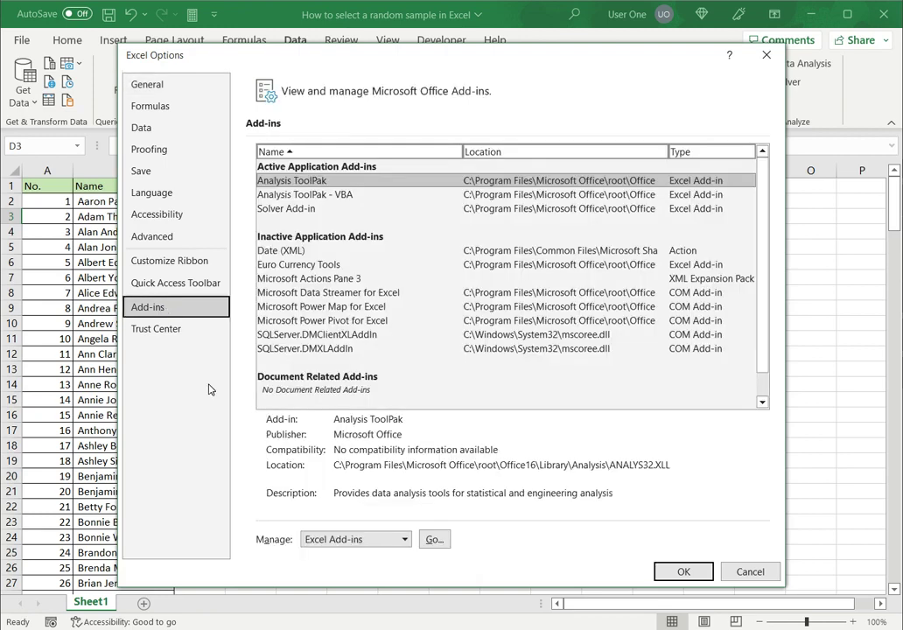
pyautogui.click(434, 539)
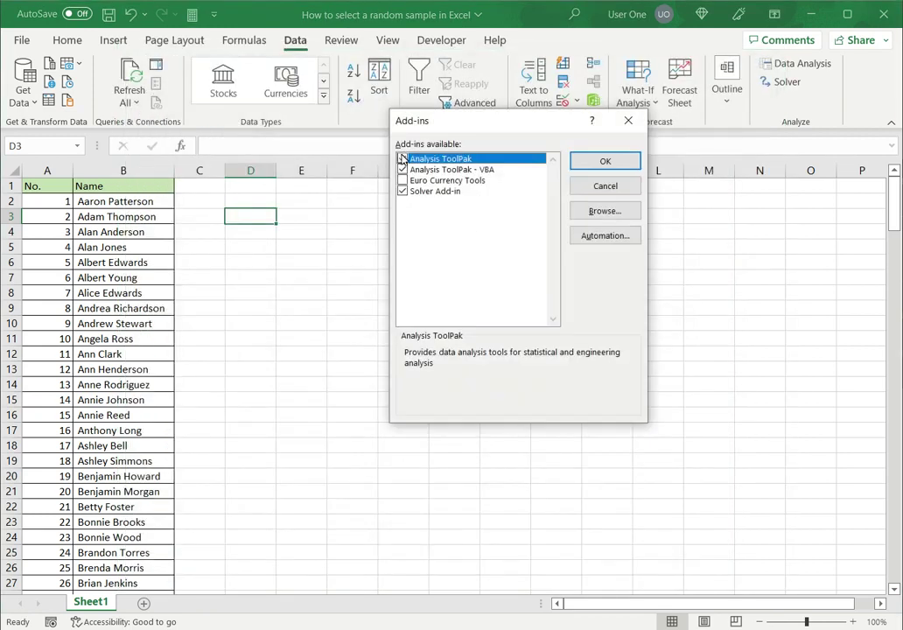
pyautogui.click(606, 185)
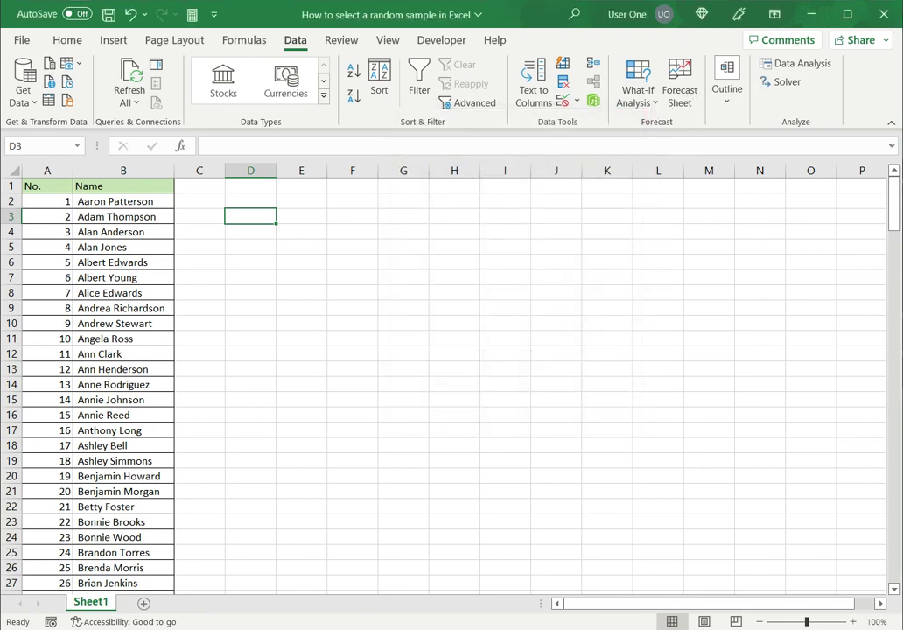
# Start a Sampling data analysis with input range A2:A201 and 30 random samples
pyautogui.press('Up')
pyautogui.click(807, 64)
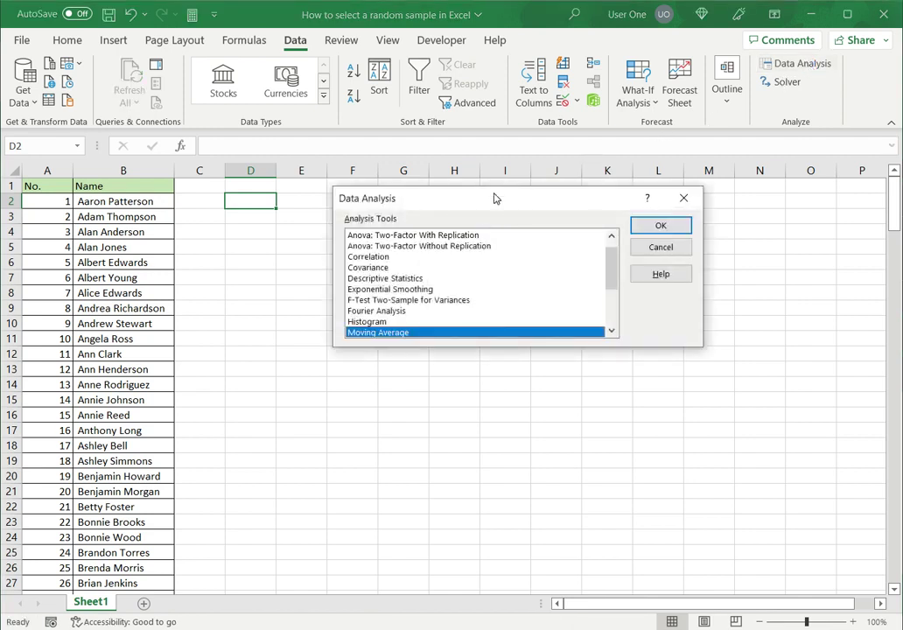
pyautogui.scroll(-2, 472, 272)
pyautogui.click(382, 322)
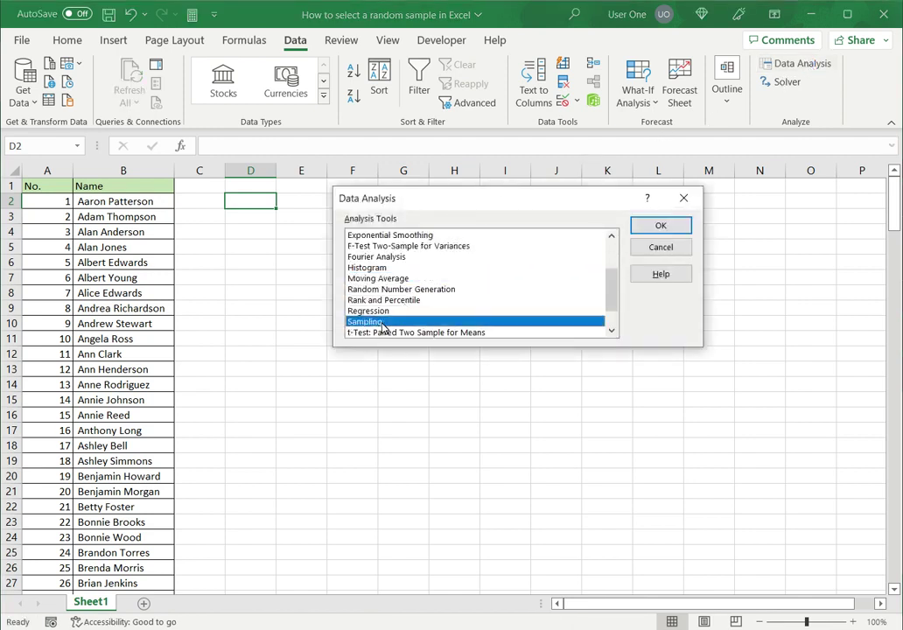
pyautogui.click(669, 225)
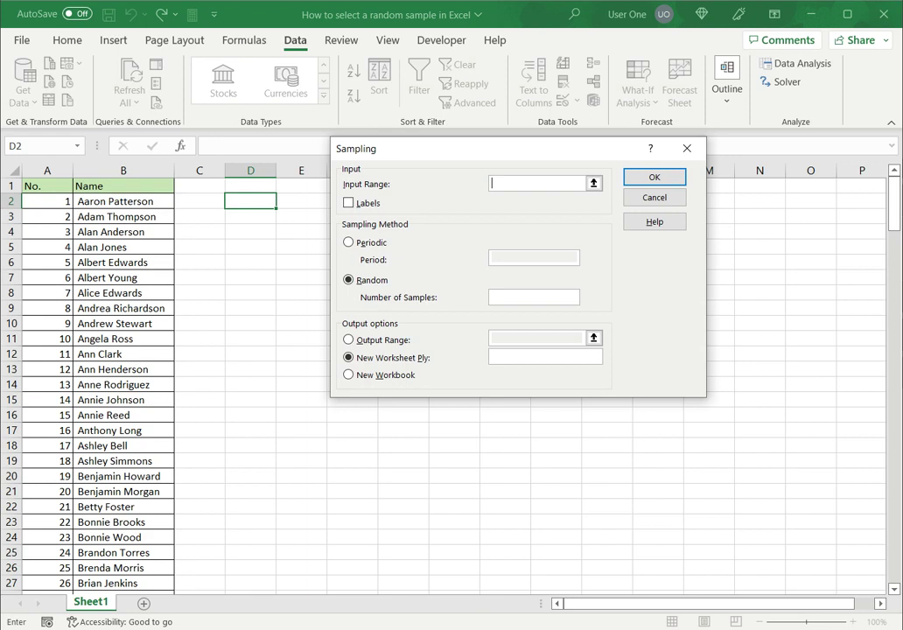
pyautogui.click(47, 200)
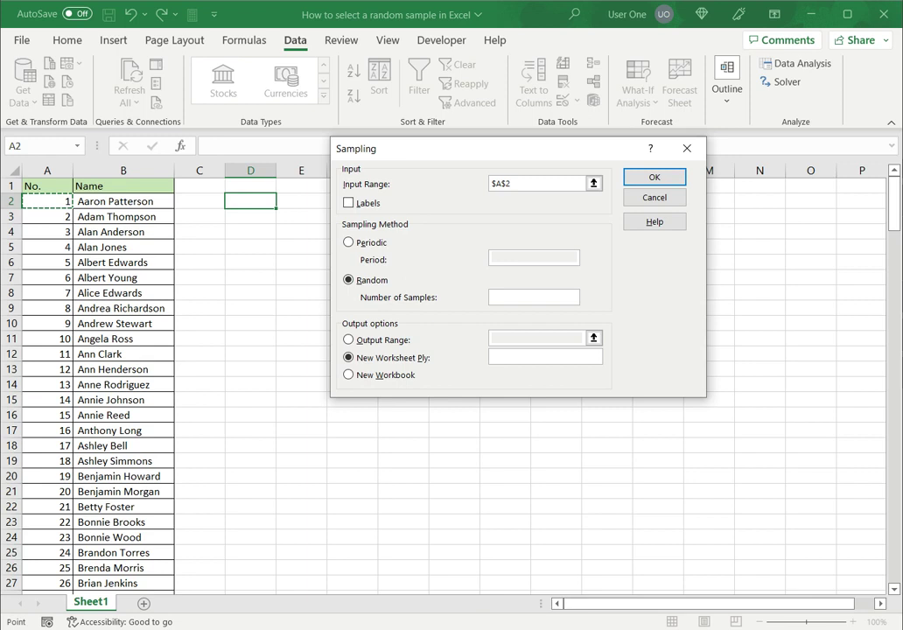
pyautogui.hotkey('ctrl', 'shift', 'Down')
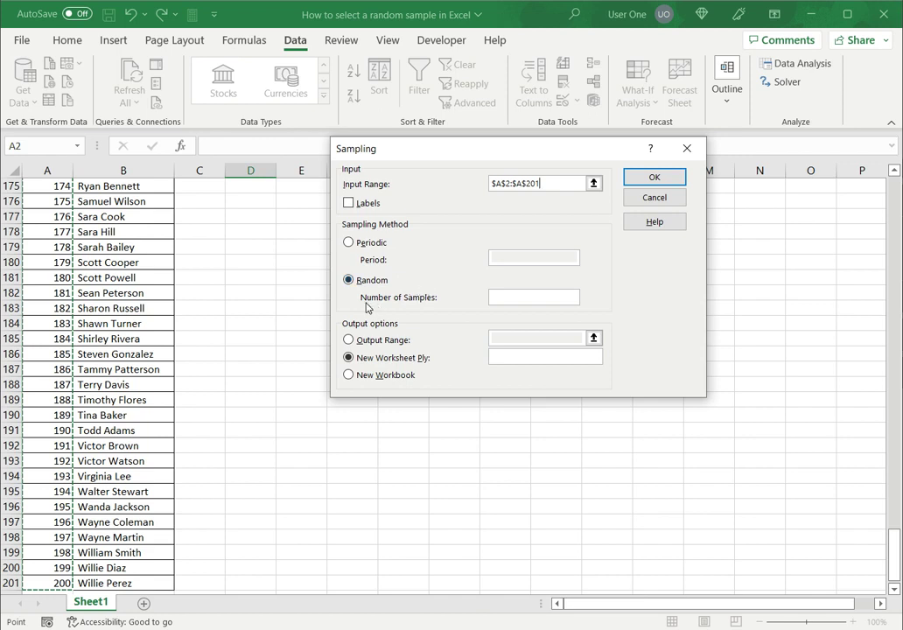
pyautogui.click(525, 298)
pyautogui.write('30')
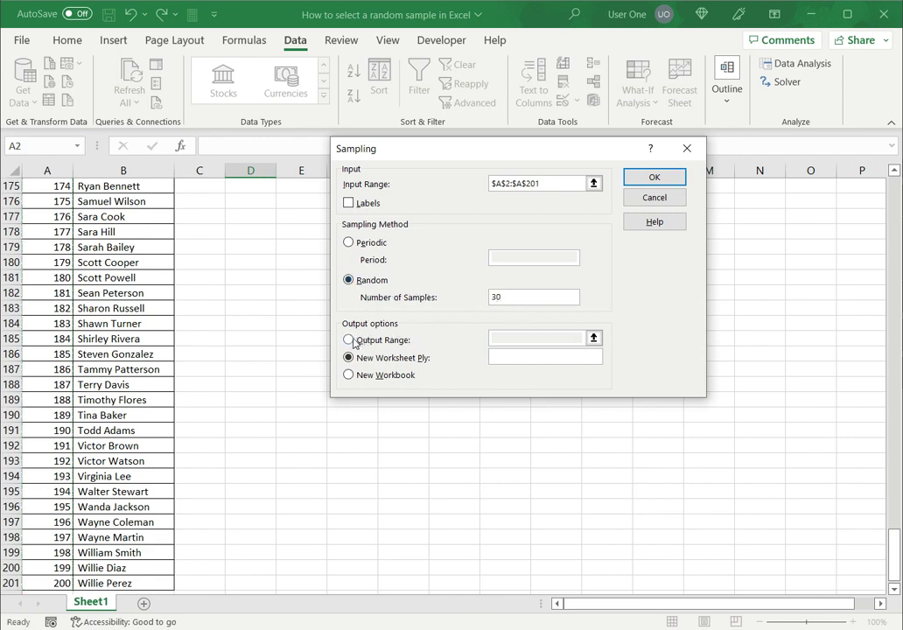
# Set the sampling output range to cell D2 on the current sheet and run the sampling
pyautogui.press('Return')
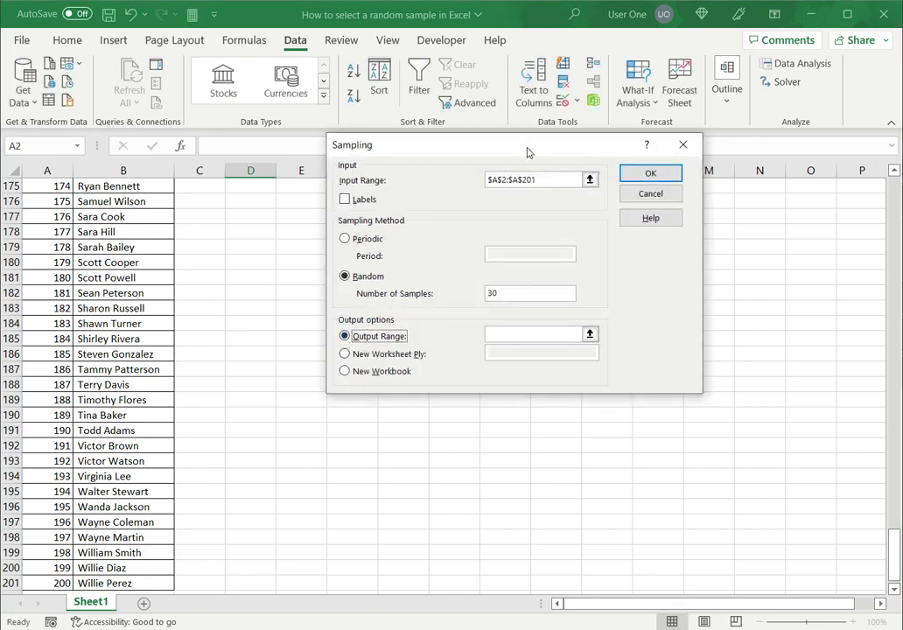
pyautogui.moveTo(528, 152); pyautogui.dragTo(547, 200)
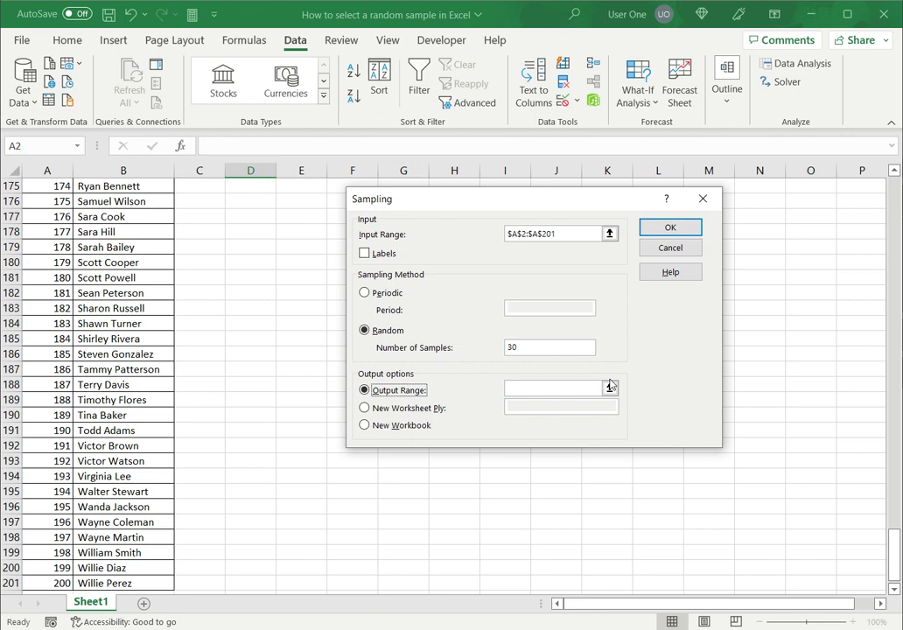
pyautogui.click(610, 387)
pyautogui.click(250, 201)
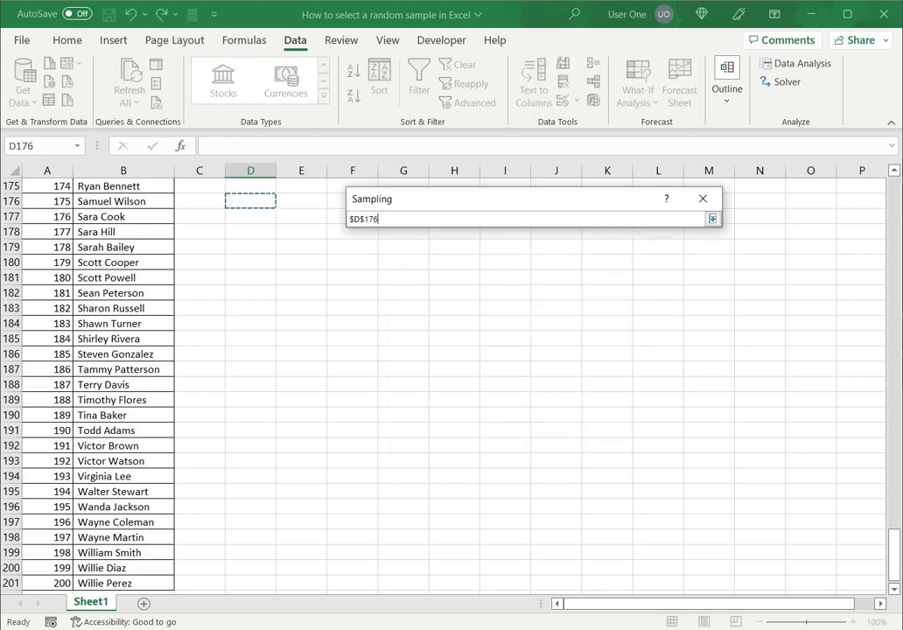
pyautogui.hotkey('ctrl', 'Home')
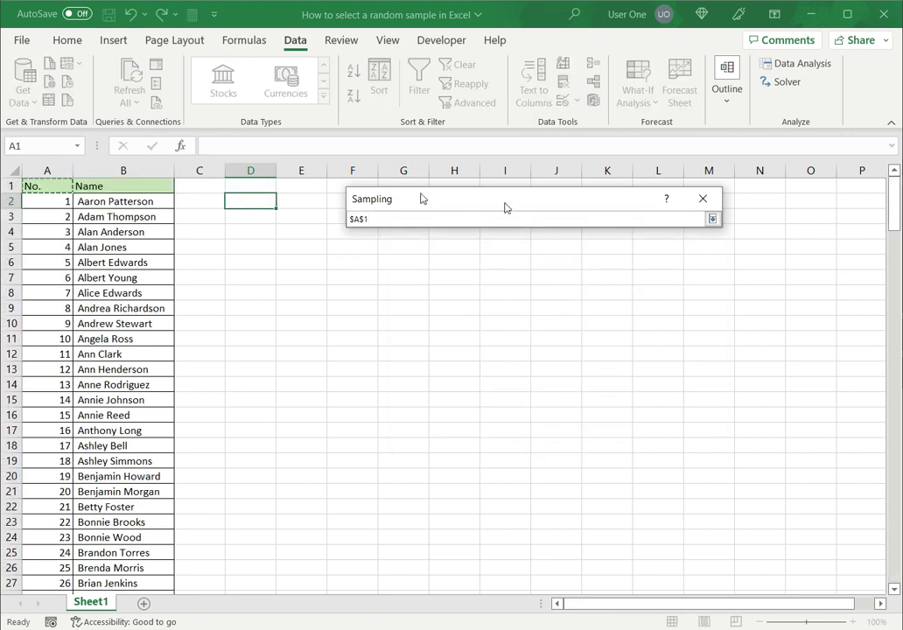
pyautogui.click(713, 219)
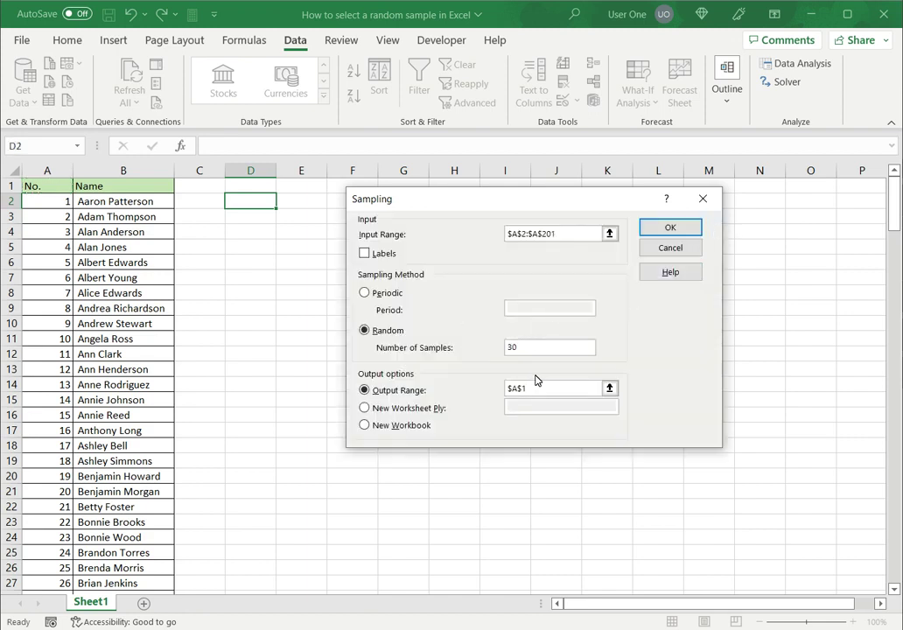
pyautogui.click(250, 201)
pyautogui.moveTo(560, 388); pyautogui.dragTo(469, 390)
pyautogui.press('BackSpace')
pyautogui.click(251, 200)
pyautogui.click(672, 228)
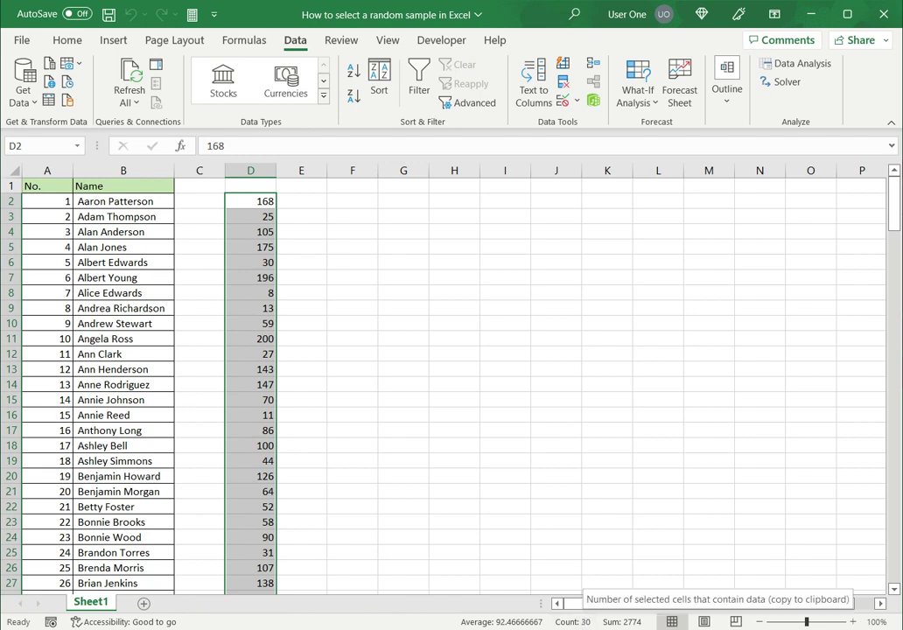
# Enter the formula =VLOOKUP(D2,A2:B201,2,FALSE) in cell E2 to look up the name for the first sampled number
pyautogui.click(301, 202)
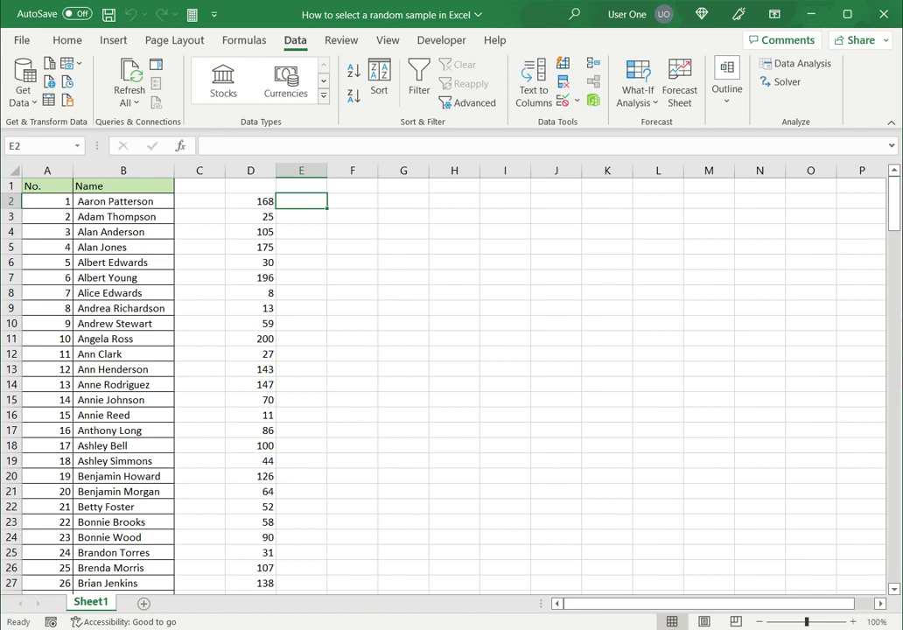
pyautogui.write('=vlooku')
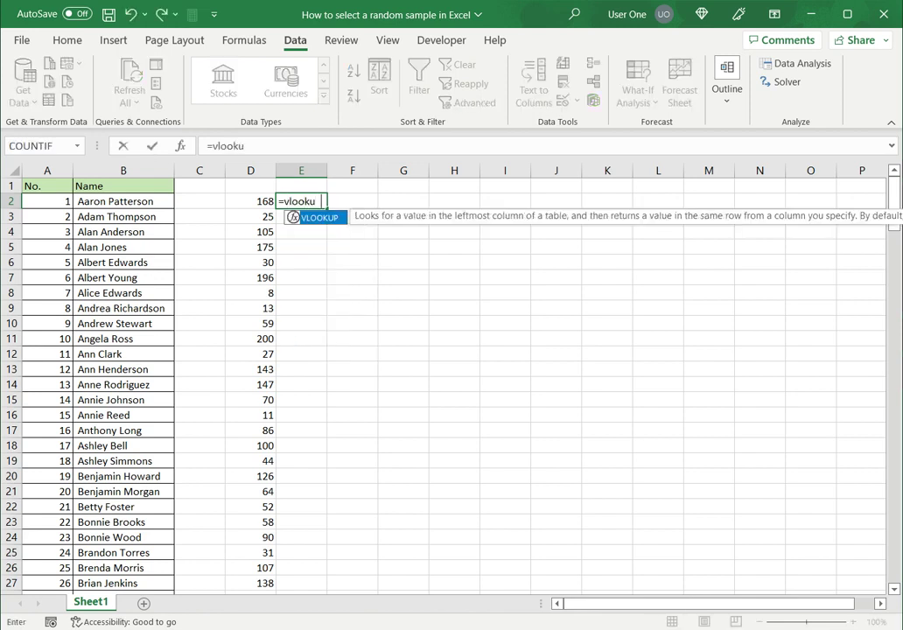
pyautogui.write('p(')
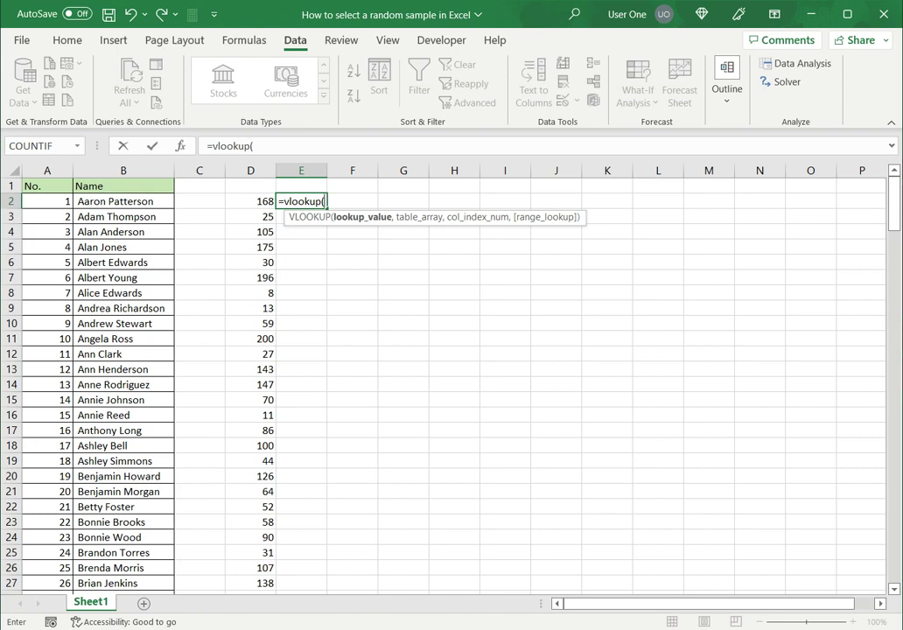
pyautogui.click(250, 201)
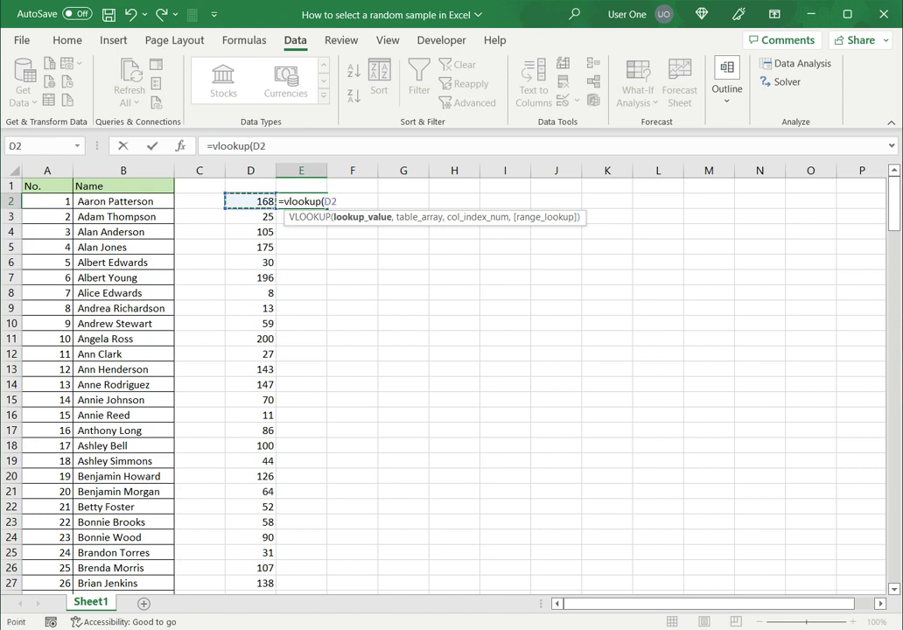
pyautogui.write(',')
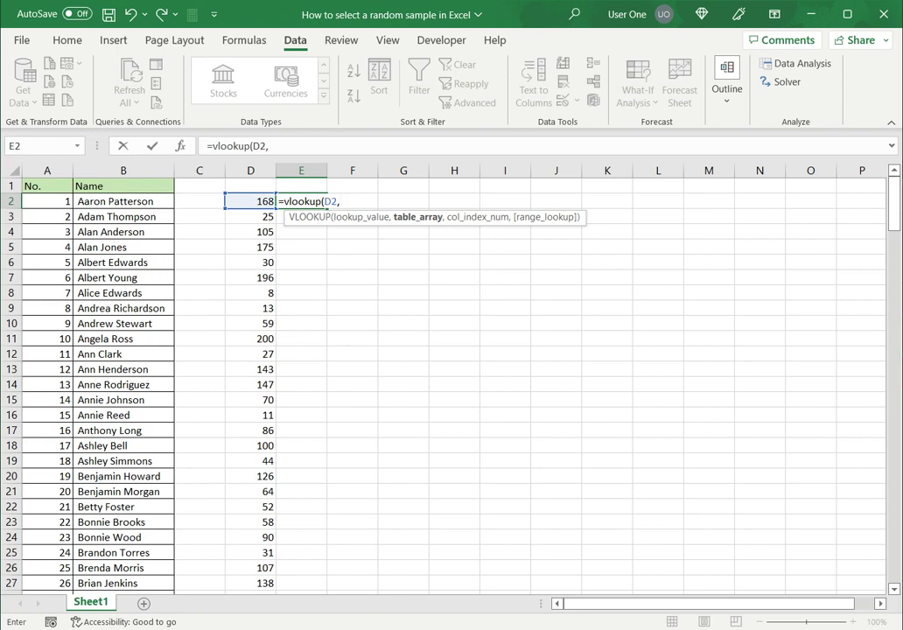
pyautogui.moveTo(47, 202); pyautogui.dragTo(166, 277)
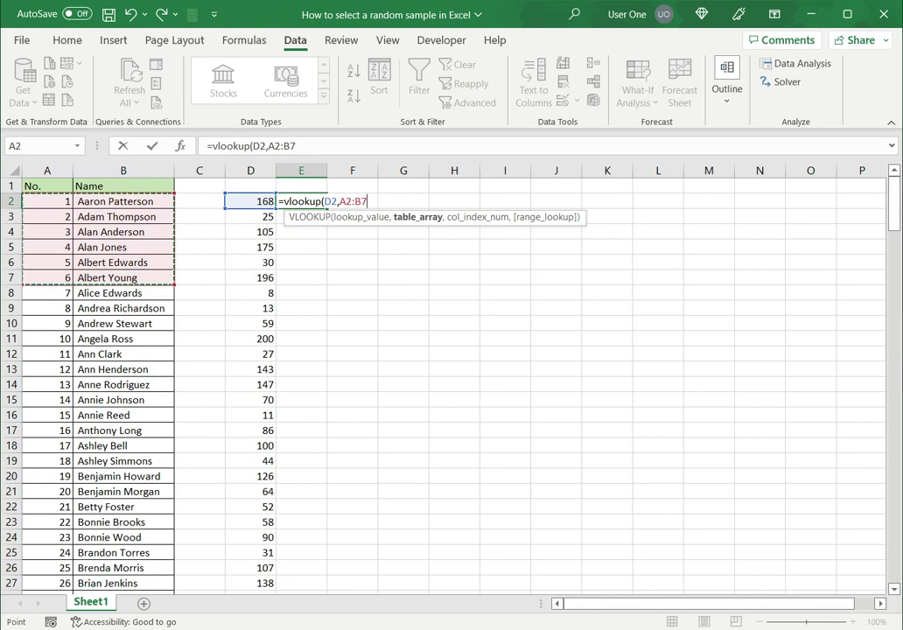
pyautogui.hotkey('ctrl', 'shift', 'Down')
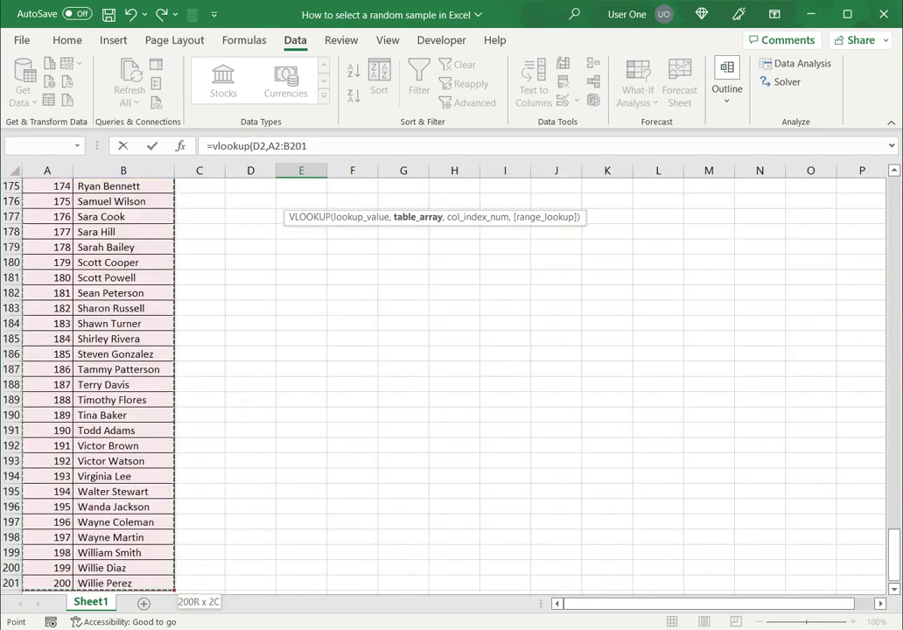
pyautogui.write(',')
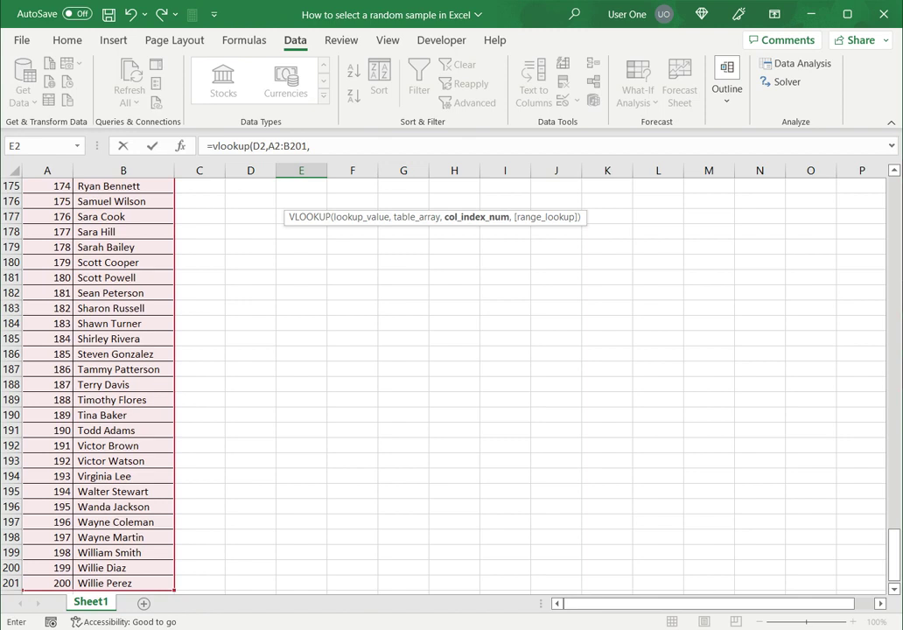
pyautogui.click(309, 145)
pyautogui.write('2')
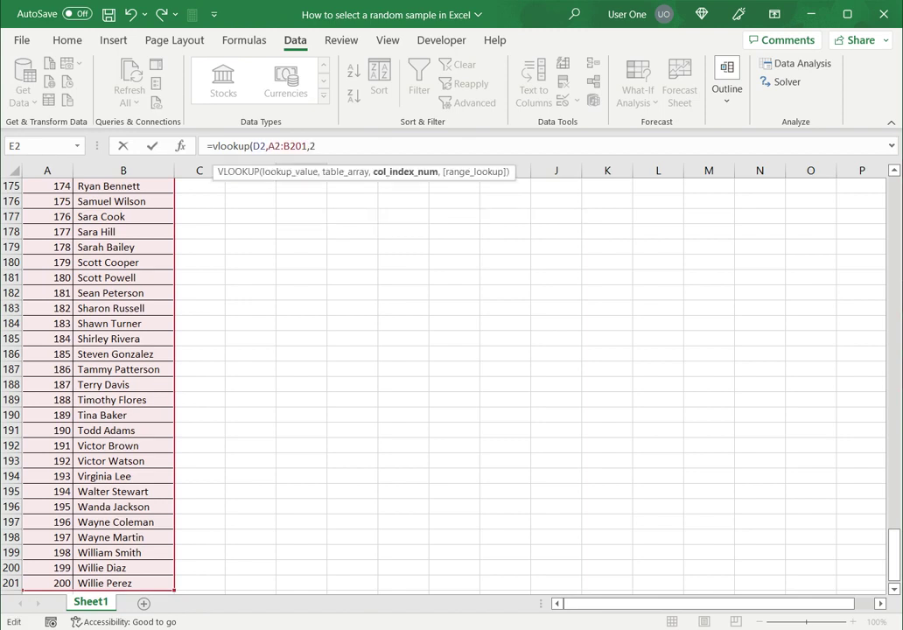
pyautogui.write(',f')
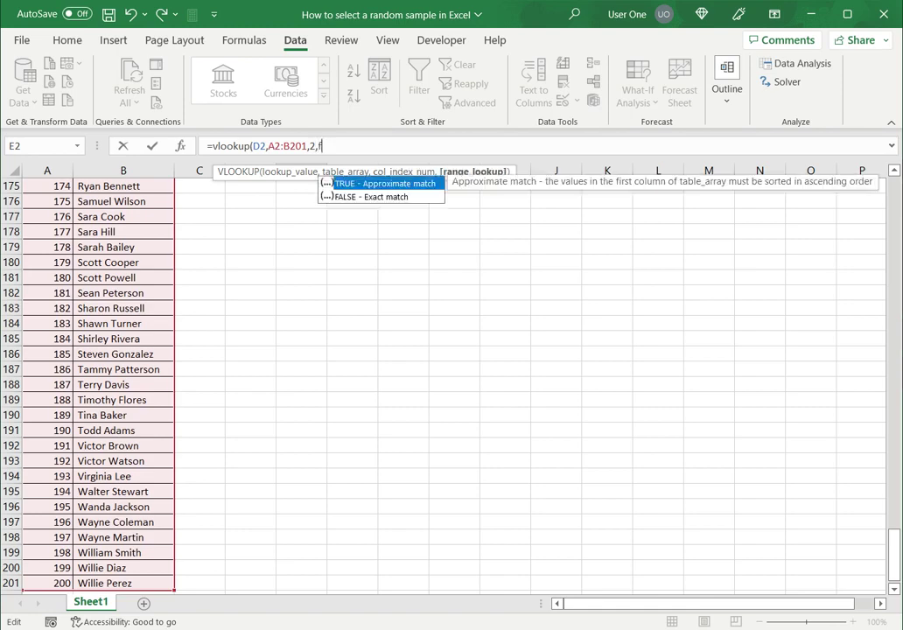
pyautogui.write('alse)')
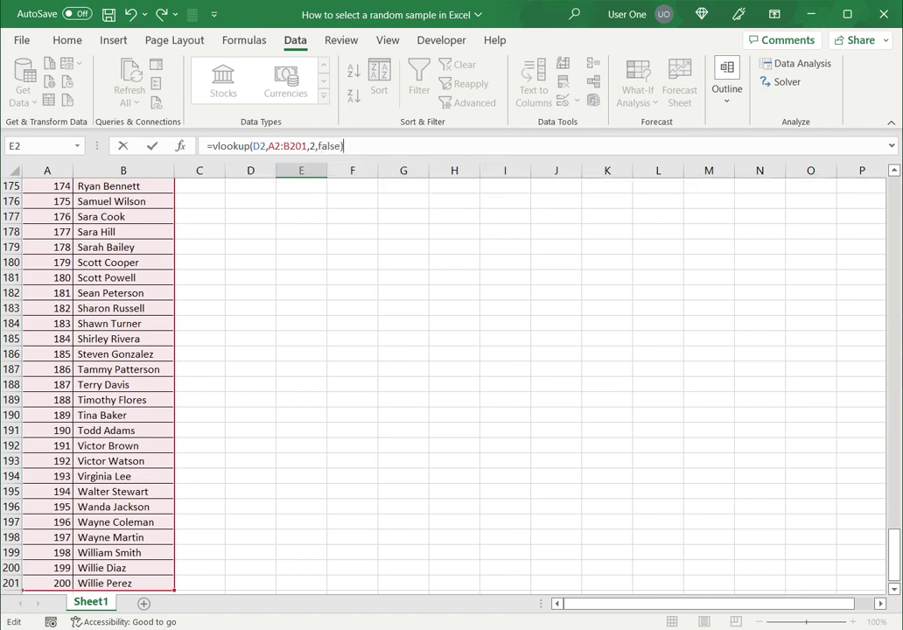
pyautogui.hotkey('ctrl', 'Return')
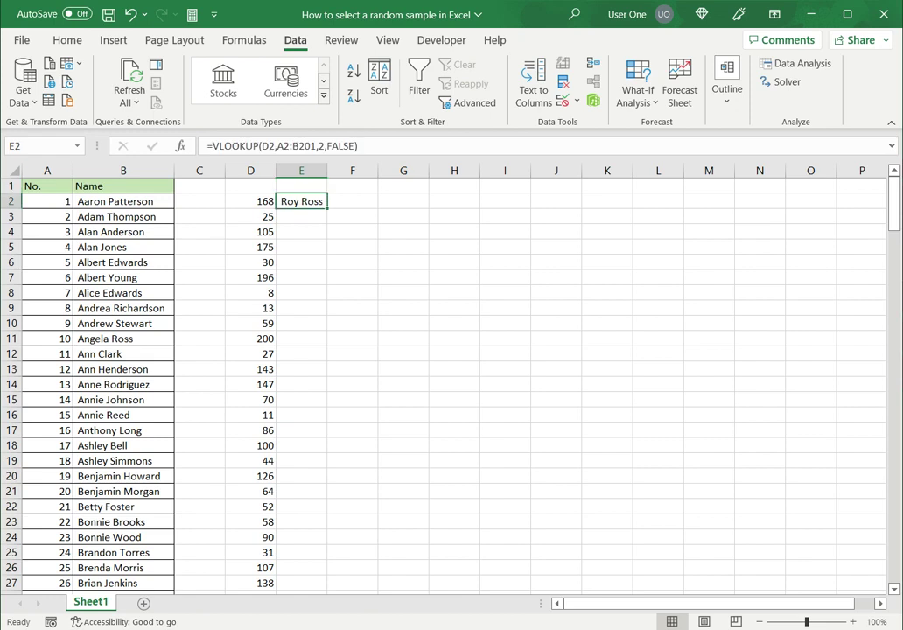
# Make the lookup table range in cell E2's VLOOKUP formula absolute as $A$2:$B$201
pyautogui.click(228, 145)
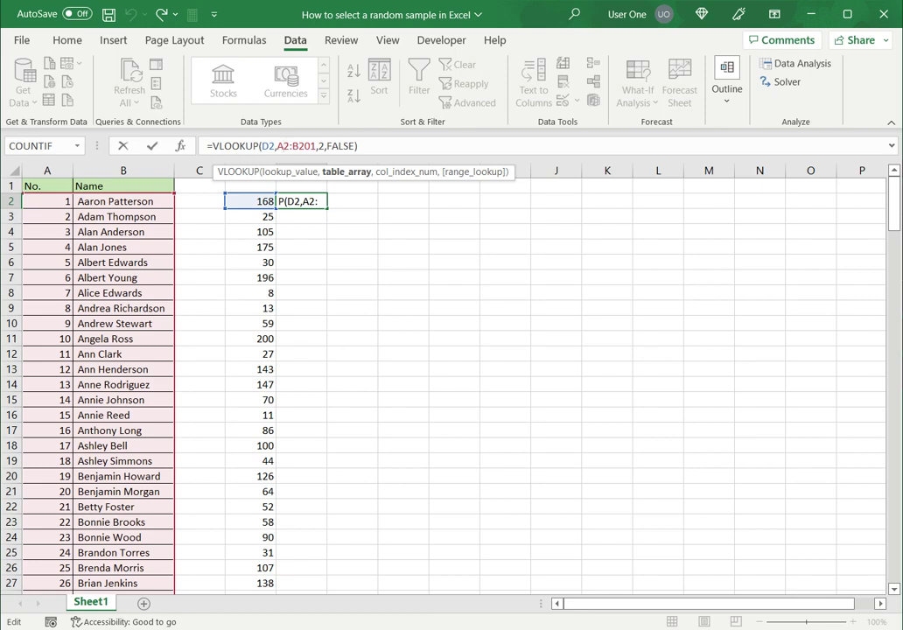
pyautogui.press('F4')
pyautogui.click(317, 145)
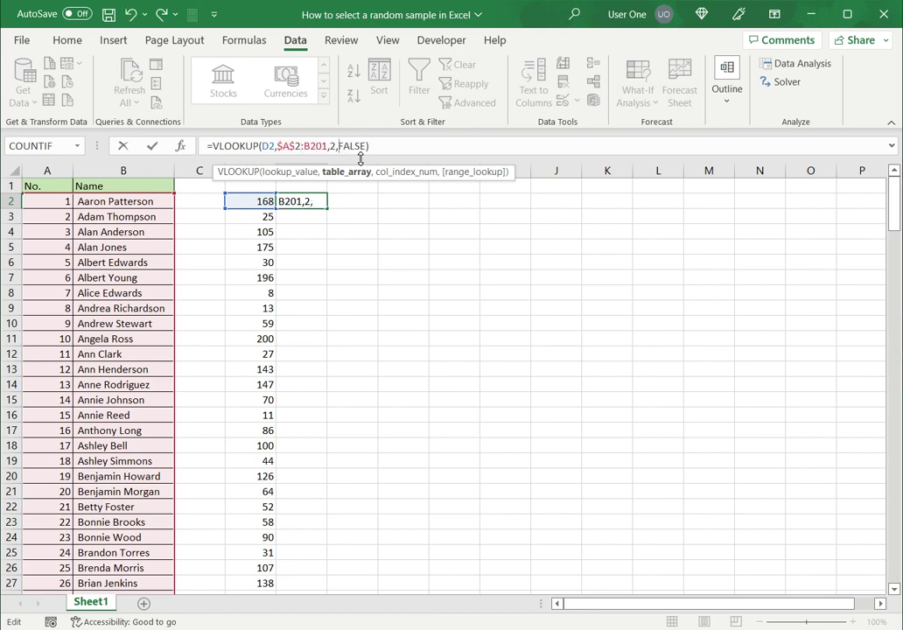
pyautogui.press('F4')
pyautogui.press('Return')
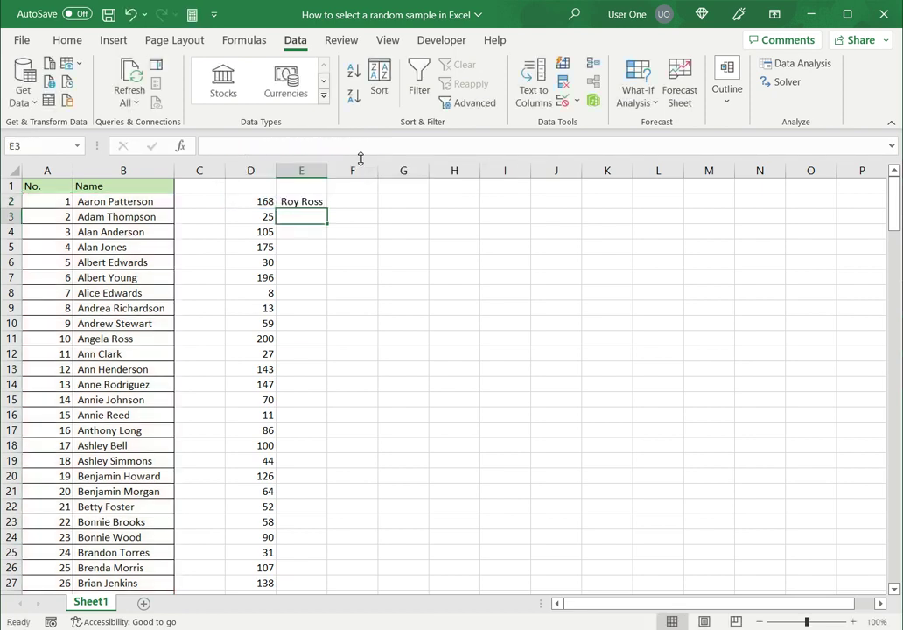
# Copy the VLOOKUP formula from E2 down to E3:E31 for the remaining sampled numbers
pyautogui.press('Up')
pyautogui.hotkey('ctrl', 'c')
pyautogui.press('Down')
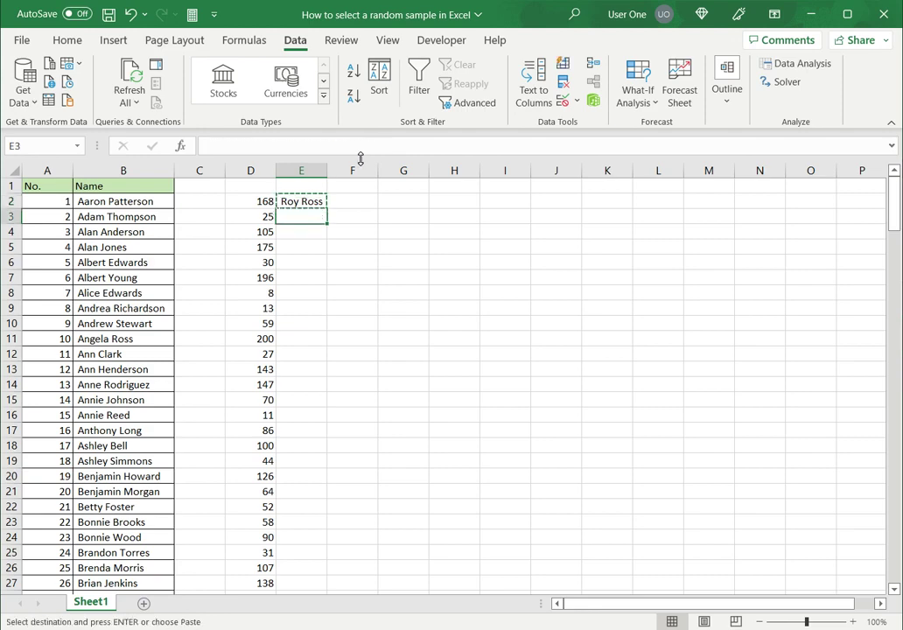
pyautogui.hotkey('ctrl', 'shift', 'End')
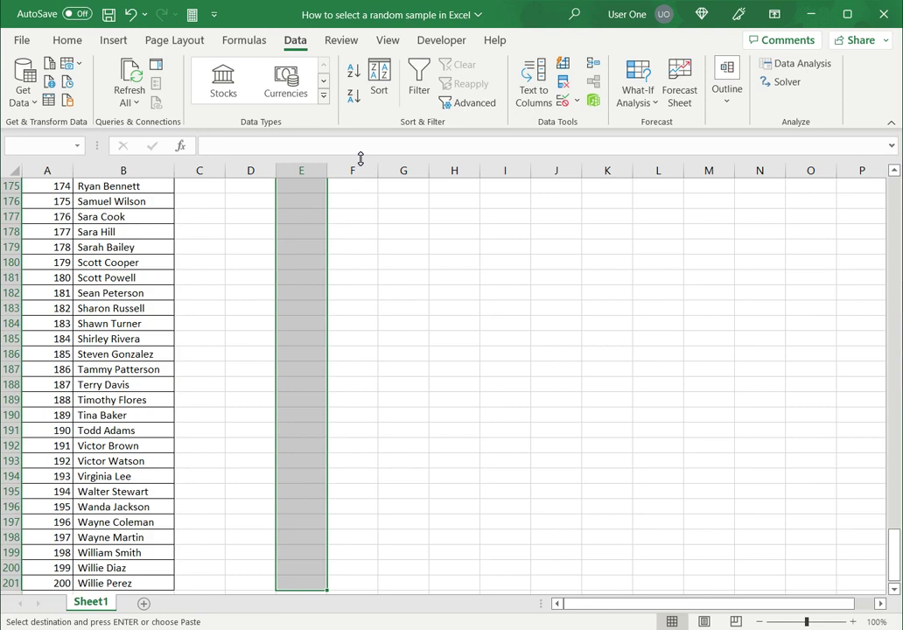
pyautogui.press('Up')
pyautogui.press('Down')
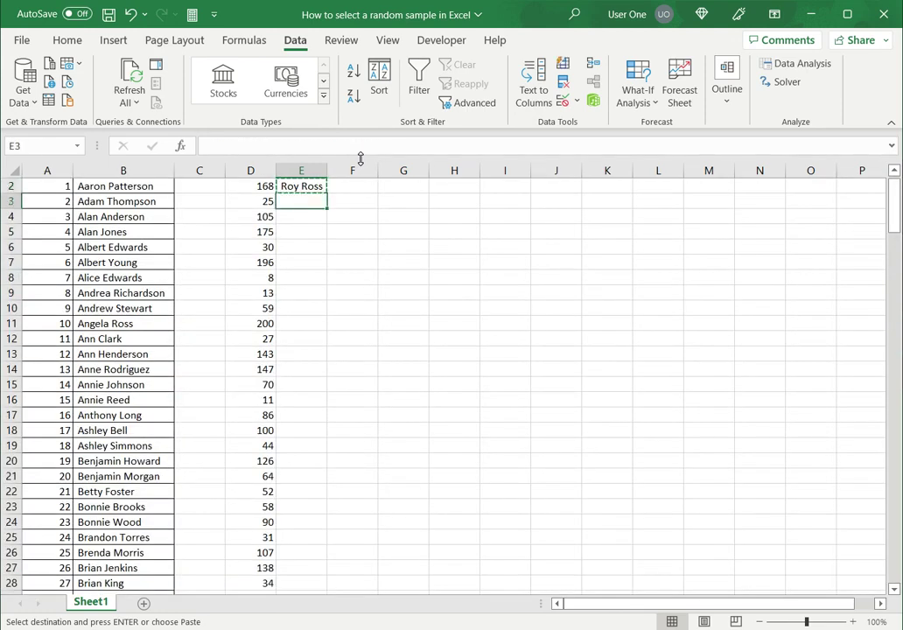
pyautogui.hotkey('shift', 'Down')
pyautogui.hotkey('shift', 'Down')
pyautogui.hotkey('shift', 'Down')
pyautogui.hotkey('shift', 'Down')
pyautogui.hotkey('shift', 'Down')
pyautogui.hotkey('shift', 'Down')
pyautogui.hotkey('shift', 'Down')
pyautogui.hotkey('shift', 'Down')
pyautogui.hotkey('shift', 'Down')
pyautogui.hotkey('shift', 'Down')
pyautogui.hotkey('shift', 'Down')
pyautogui.hotkey('shift', 'Down')
pyautogui.hotkey('shift', 'Down')
pyautogui.hotkey('shift', 'Down')
pyautogui.hotkey('shift', 'Down')
pyautogui.hotkey('shift', 'Down')
pyautogui.hotkey('shift', 'Down')
pyautogui.hotkey('shift', 'Down')
pyautogui.hotkey('shift', 'Down')
pyautogui.hotkey('shift', 'Down')
pyautogui.hotkey('shift', 'Down')
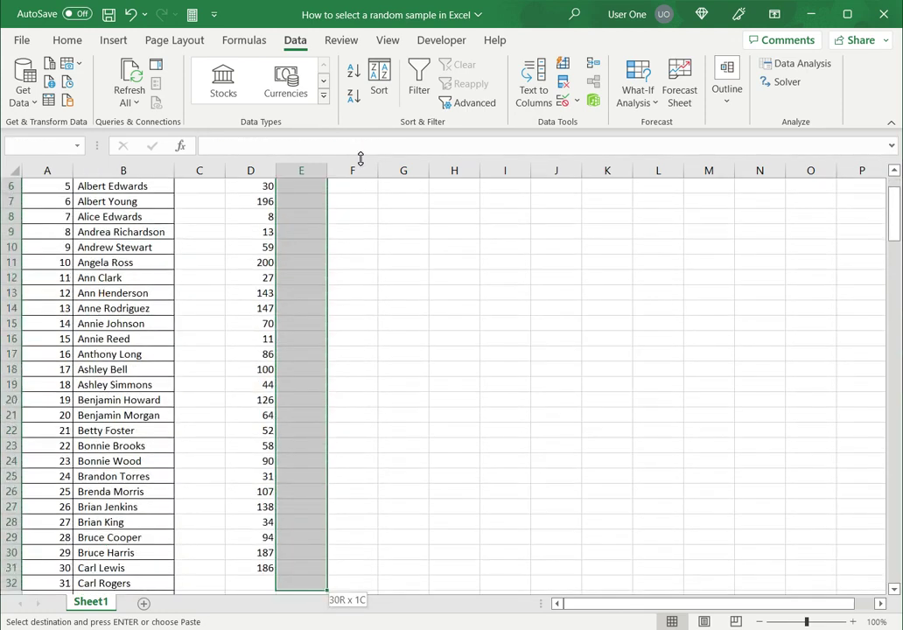
pyautogui.press('Return')
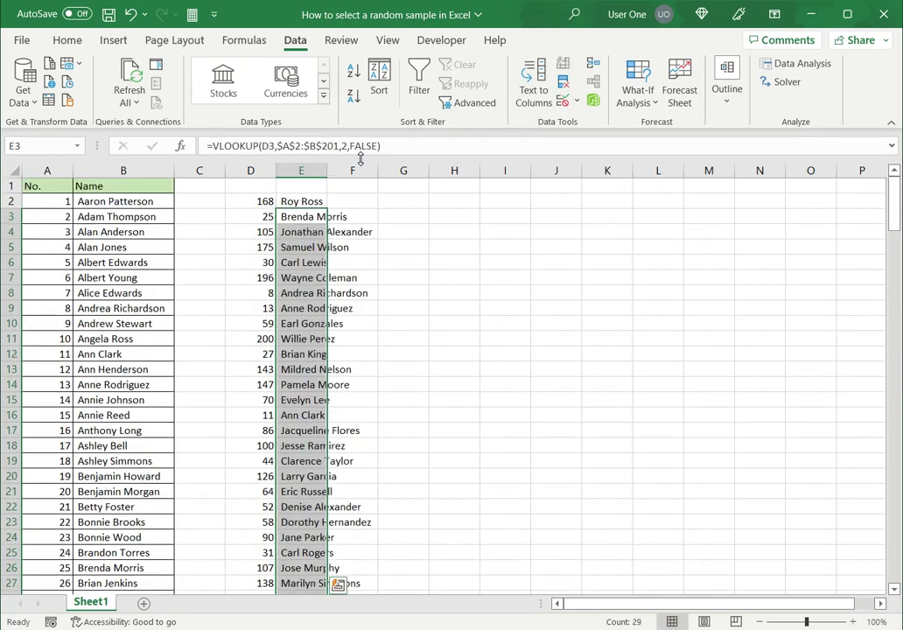
# Check the copied lookup formulas and compare the name returned for sampled number 8 with its entry in the original list
pyautogui.click(317, 217)
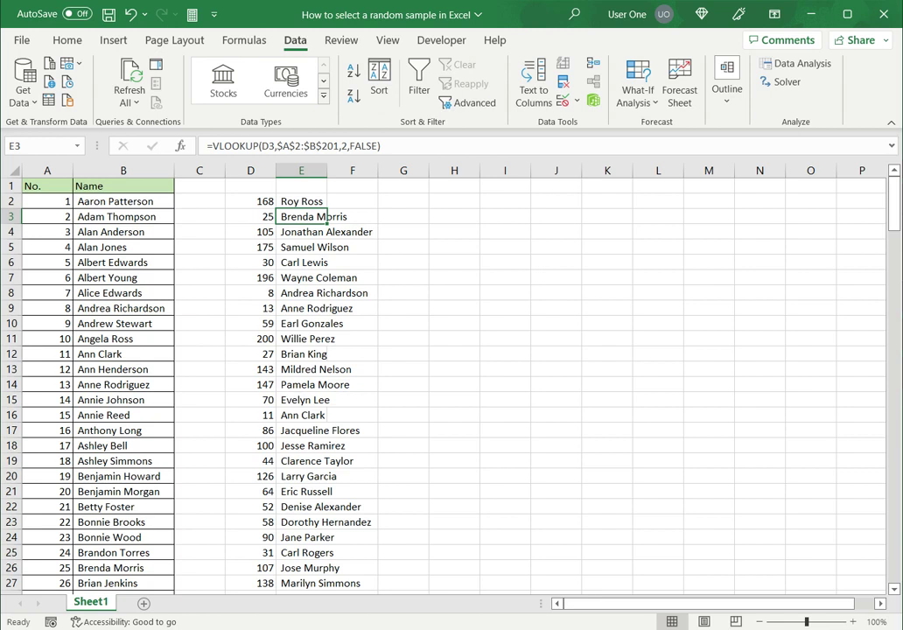
pyautogui.click(251, 292)
pyautogui.click(301, 293)
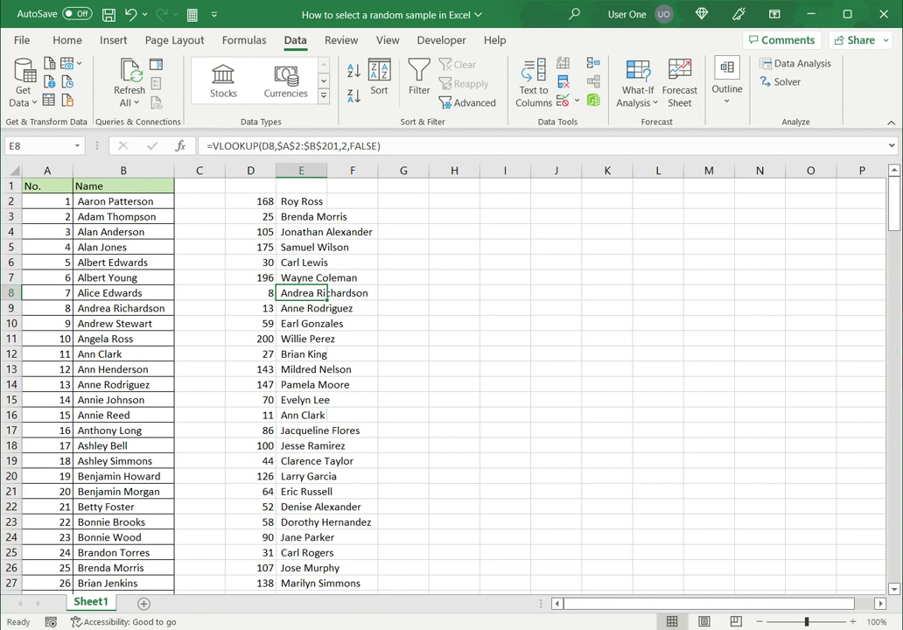
pyautogui.click(47, 308)
pyautogui.click(122, 308)
pyautogui.scroll(-2, 438, 376)
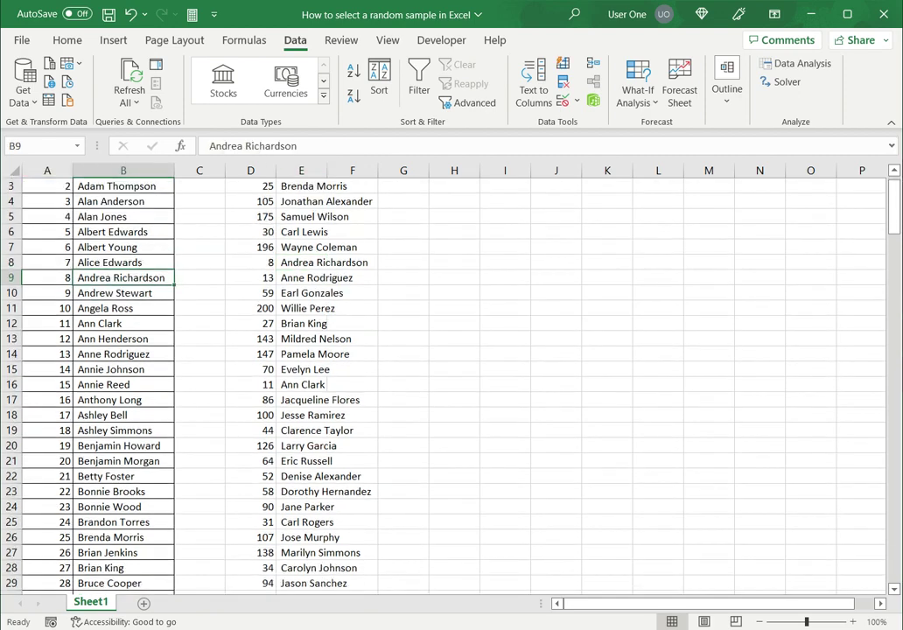
pyautogui.scroll(2, 437, 376)
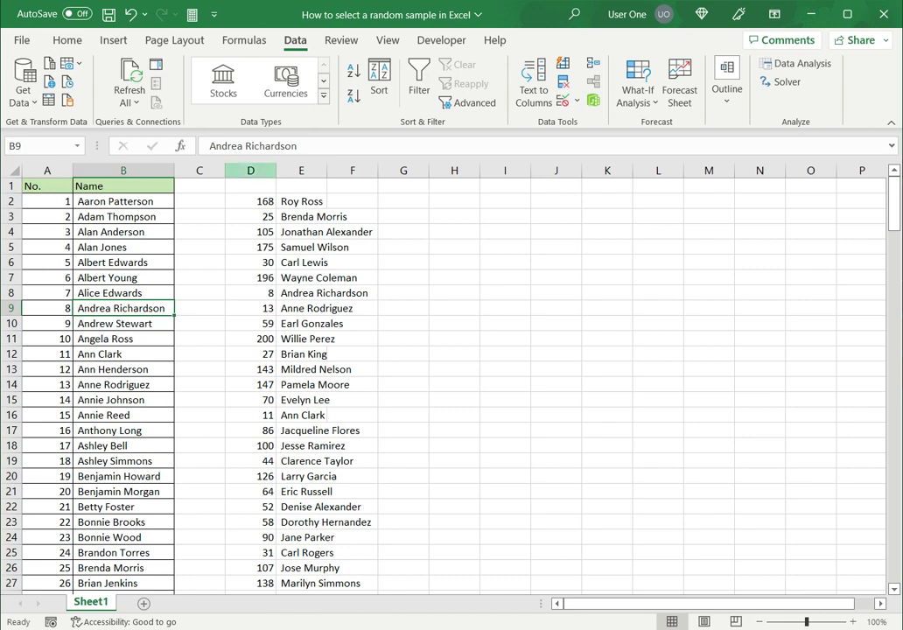
# Delete columns D to F containing the sampled numbers and looked-up names
pyautogui.moveTo(250, 170); pyautogui.dragTo(353, 170)
pyautogui.rightClick(354, 171)
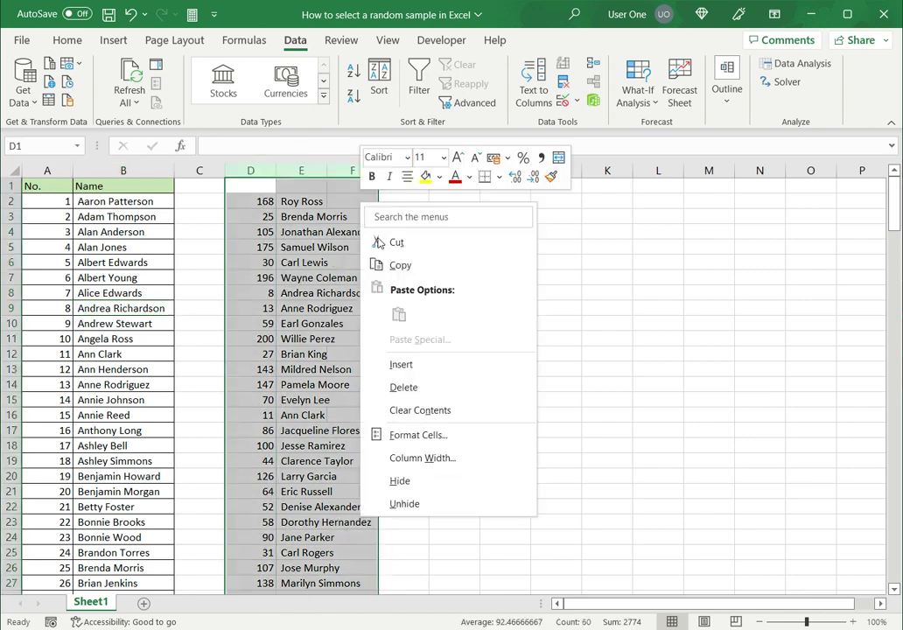
pyautogui.click(403, 387)
# Enter the formula =RAND() in cell C2 beside the first name
pyautogui.click(199, 201)
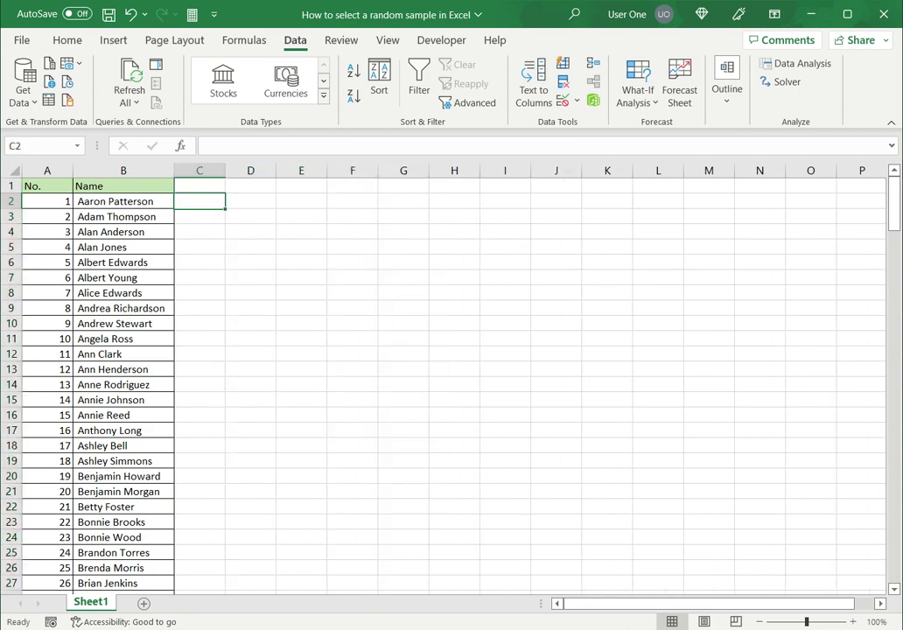
pyautogui.write('=rand')
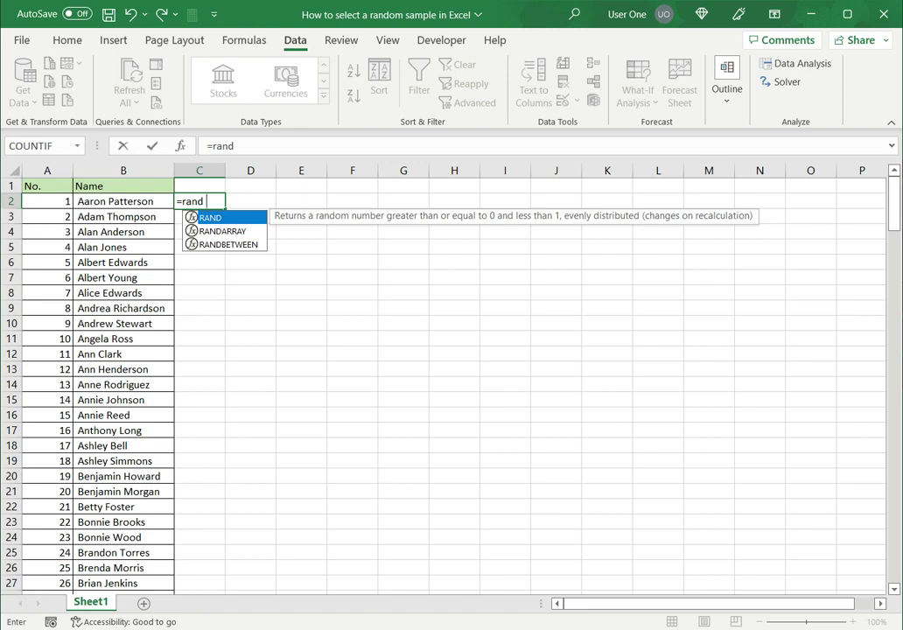
pyautogui.write('()')
pyautogui.press('Return')
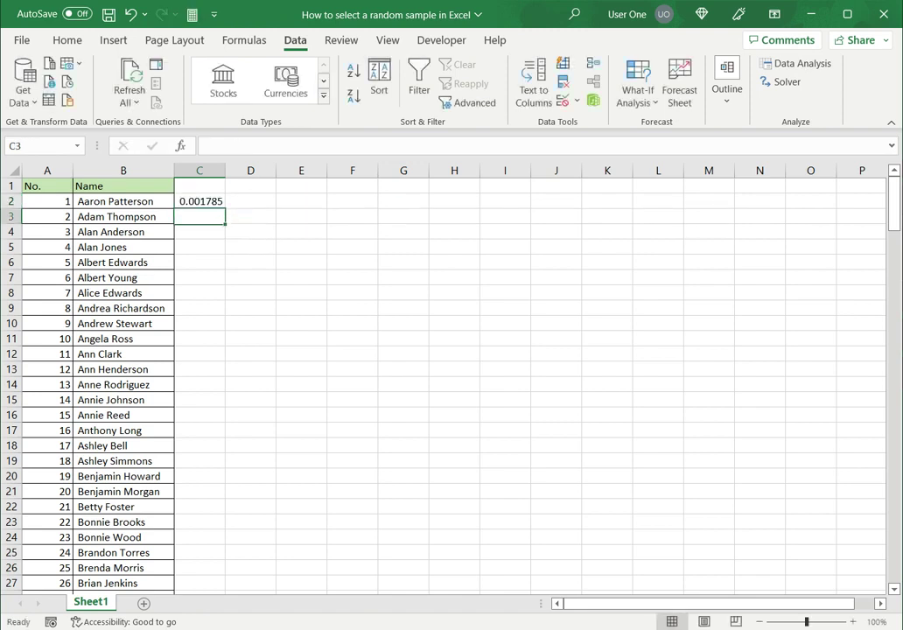
# Copy the RAND formula from C2 down to C3:C201 so every name has a random number
pyautogui.click(200, 201)
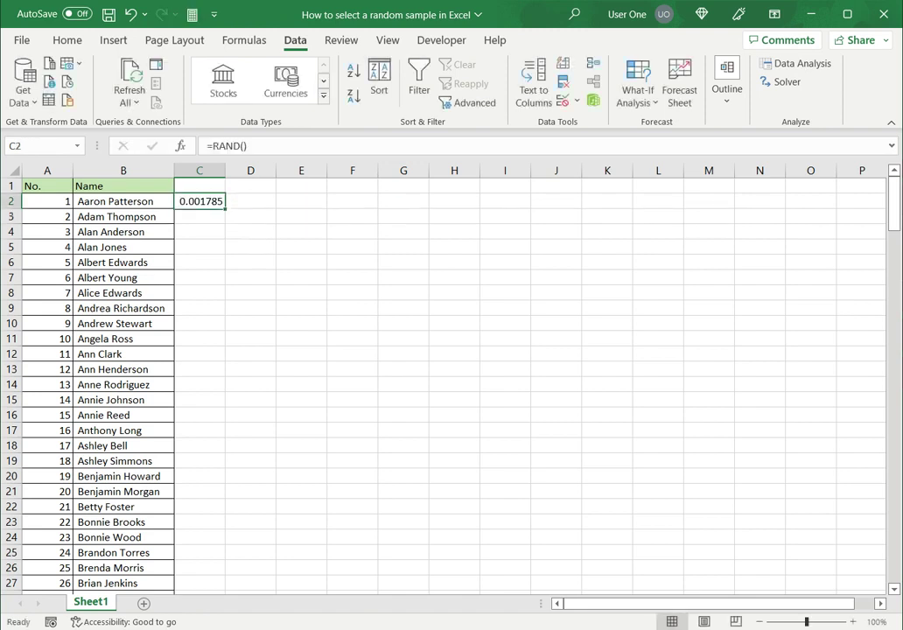
pyautogui.hotkey('ctrl', 'c')
pyautogui.click(200, 217)
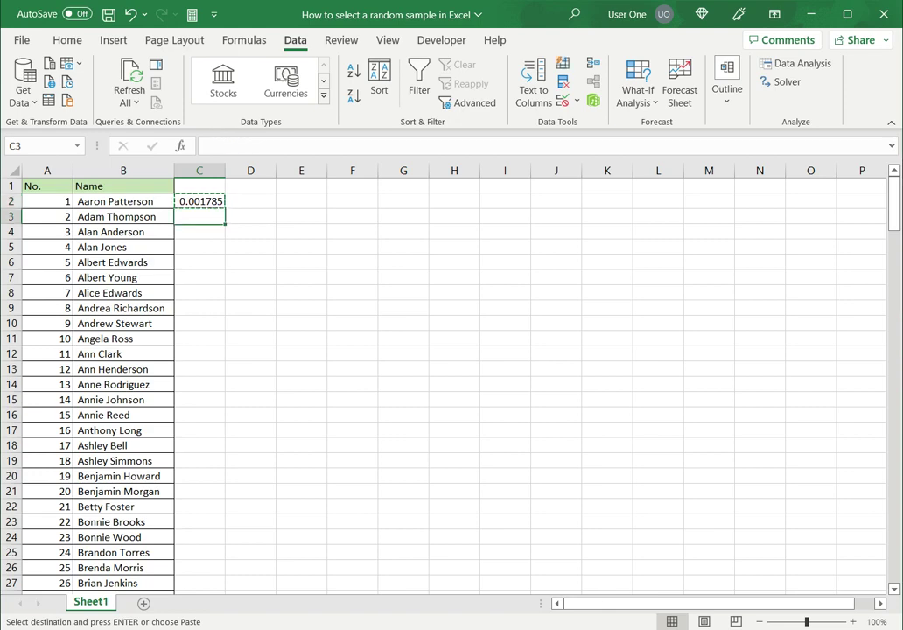
pyautogui.moveTo(199, 216); pyautogui.dragTo(219, 585)
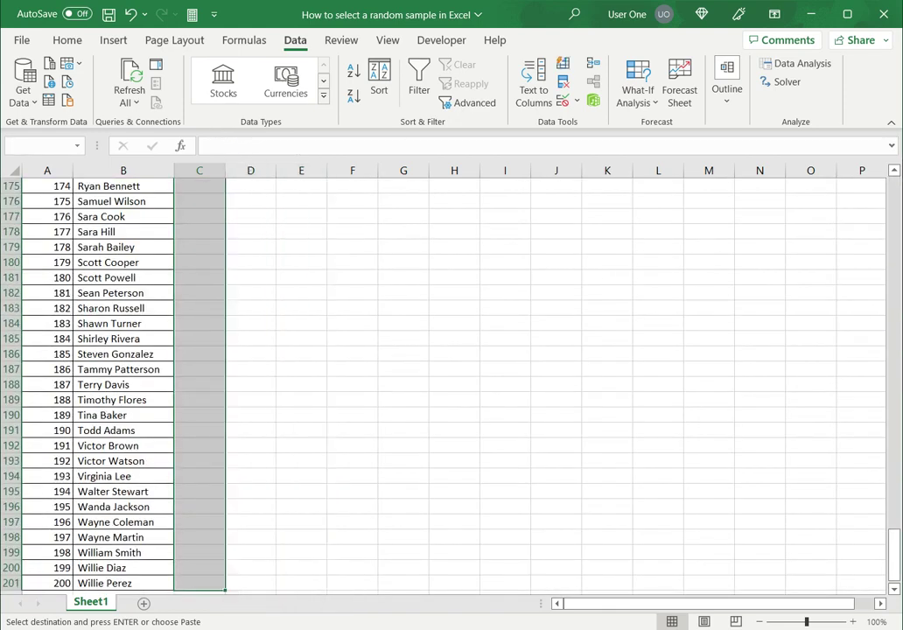
pyautogui.press('Return')
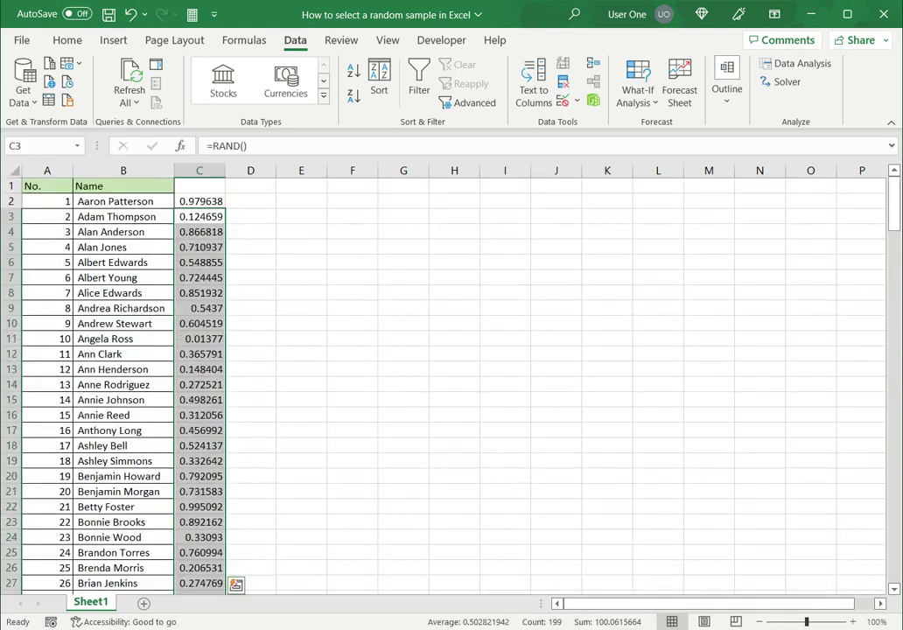
# Examine the random numbers in column C beside the names in the list
pyautogui.click(123, 263)
pyautogui.click(199, 201)
pyautogui.click(199, 247)
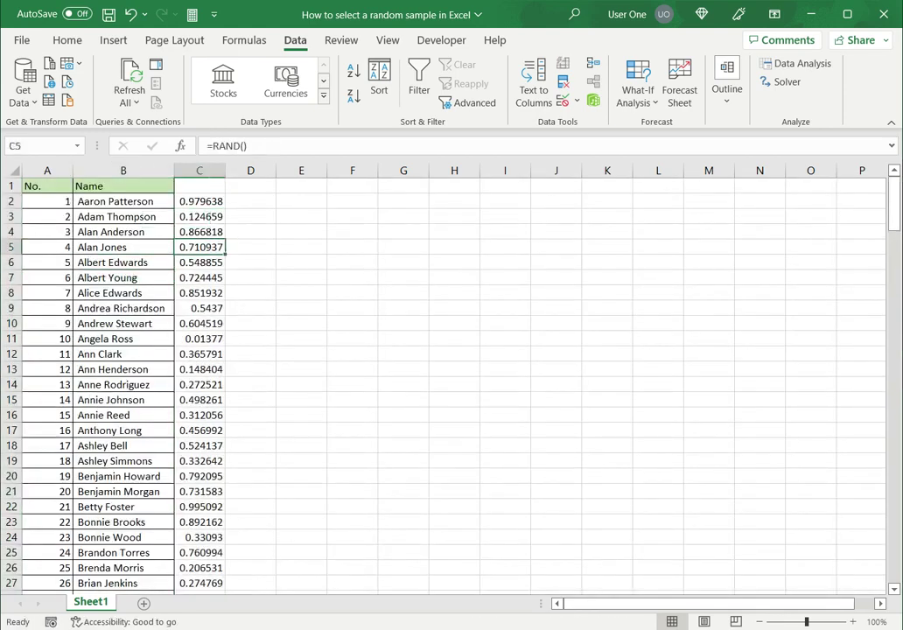
pyautogui.click(199, 323)
pyautogui.press('Down')
pyautogui.press('Down')
pyautogui.press('Down')
pyautogui.press('Down')
pyautogui.press('Down')
pyautogui.press('Down')
pyautogui.press('Down')
pyautogui.press('Down')
pyautogui.press('Down')
pyautogui.press('Down')
pyautogui.press('Down')
pyautogui.press('Down')
pyautogui.press('Down')
pyautogui.press('Down')
pyautogui.scroll(-2, 437, 385)
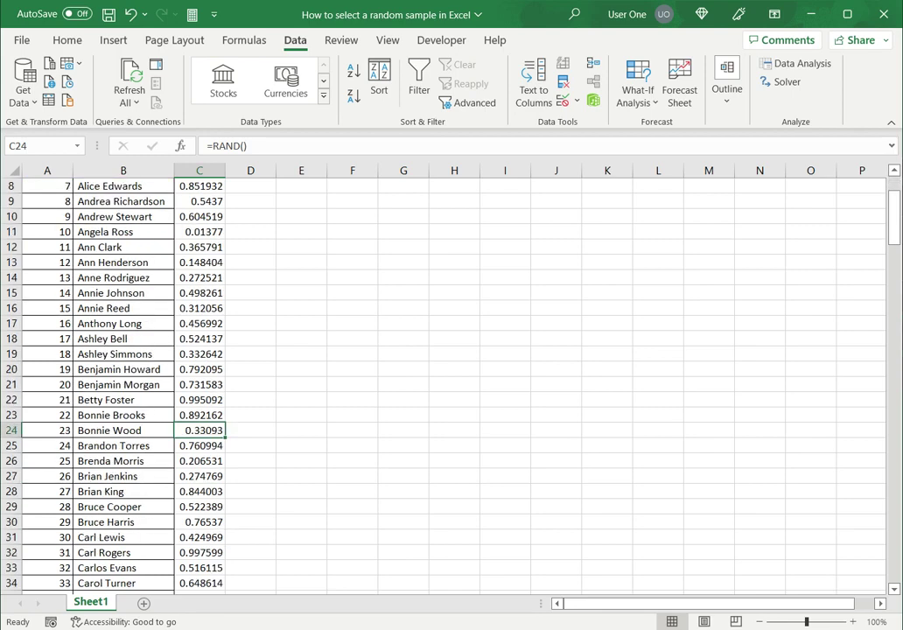
pyautogui.scroll(3, 437, 385)
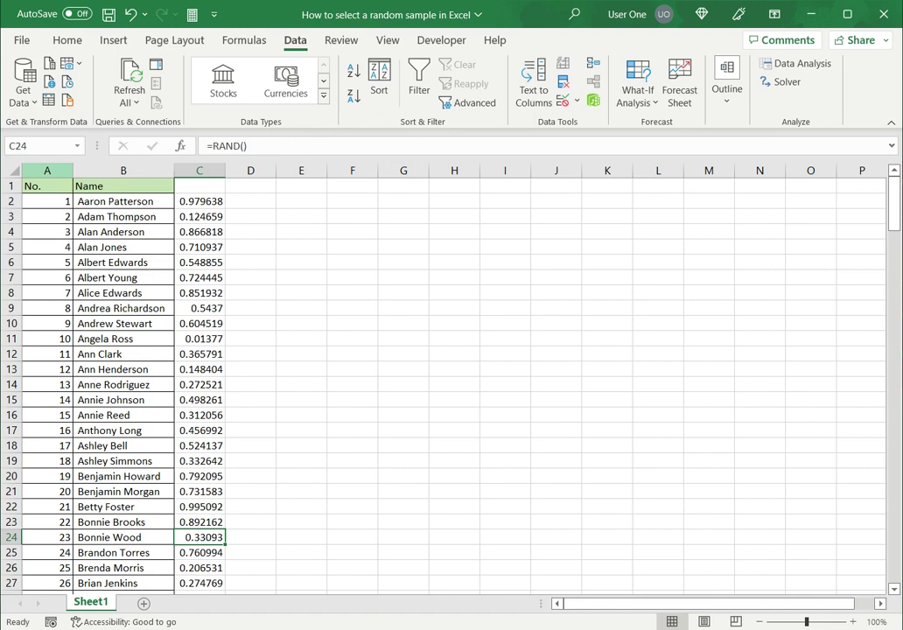
# Sort columns B and C by Column C on cell values from smallest to largest, treating the first row as headers
pyautogui.moveTo(124, 170); pyautogui.dragTo(195, 170)
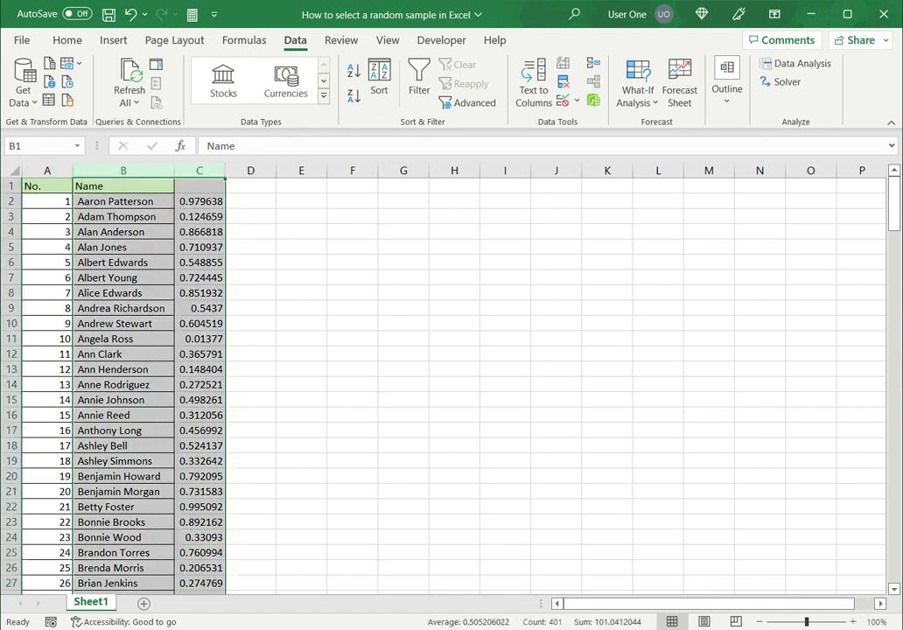
pyautogui.click(374, 70)
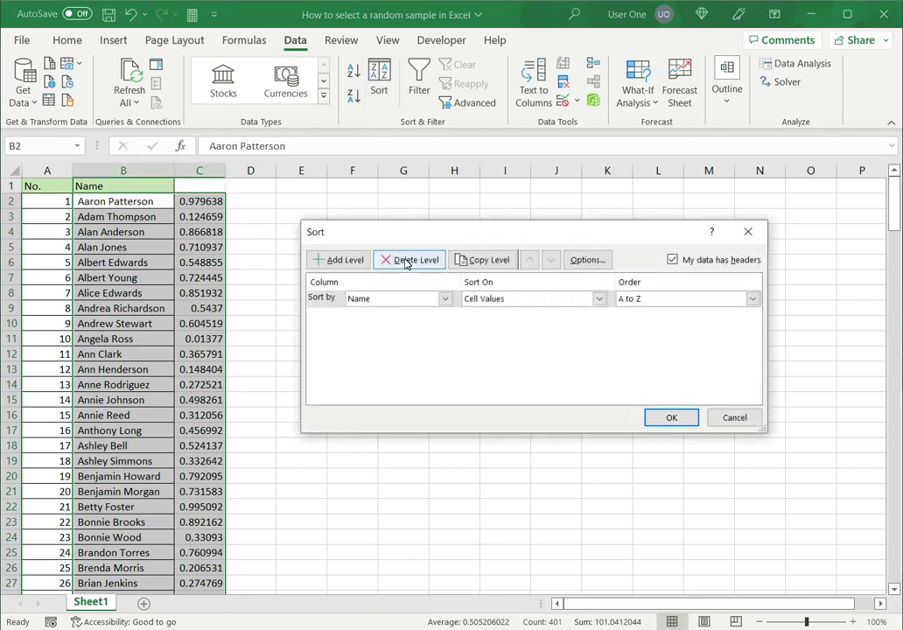
pyautogui.click(422, 300)
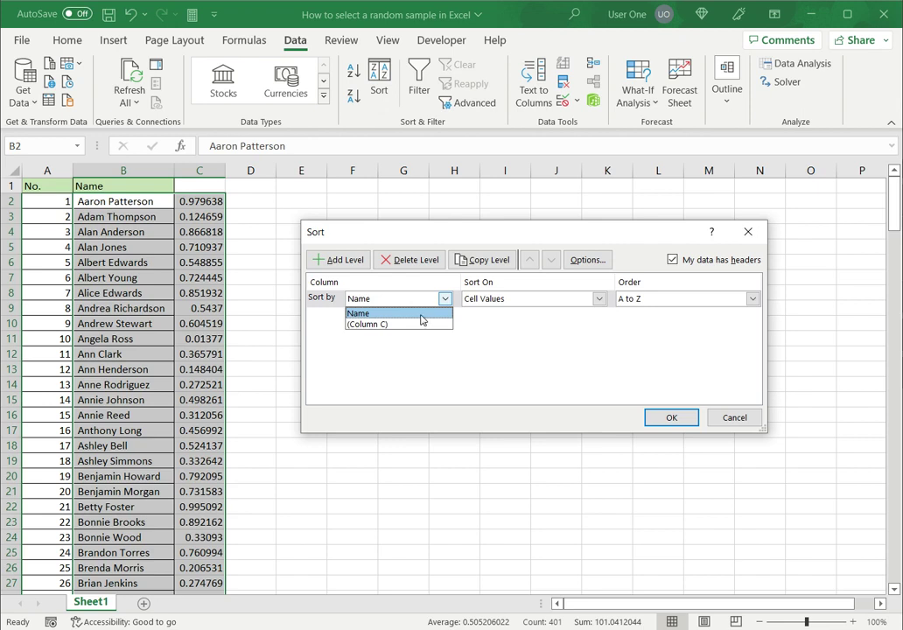
pyautogui.click(418, 325)
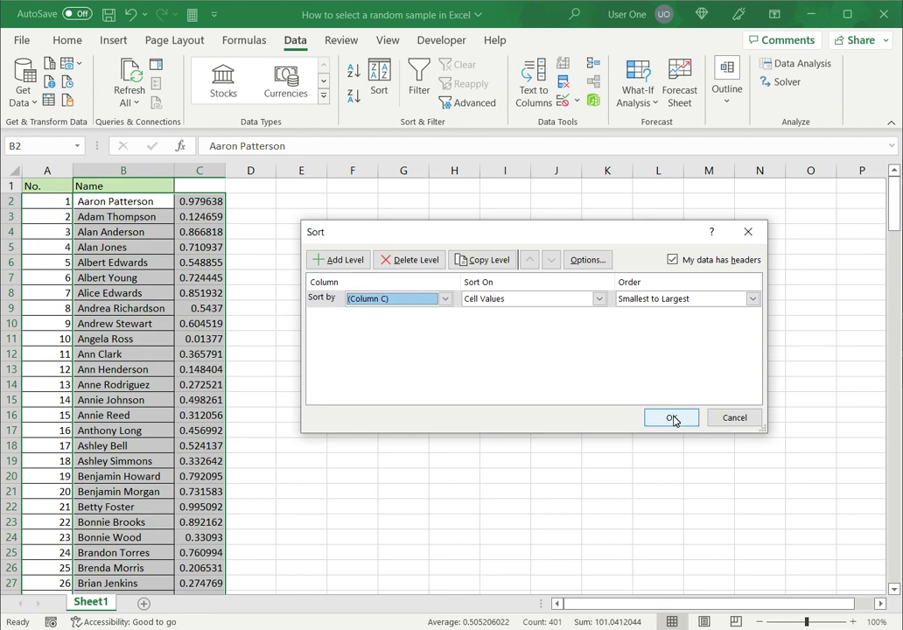
pyautogui.click(671, 419)
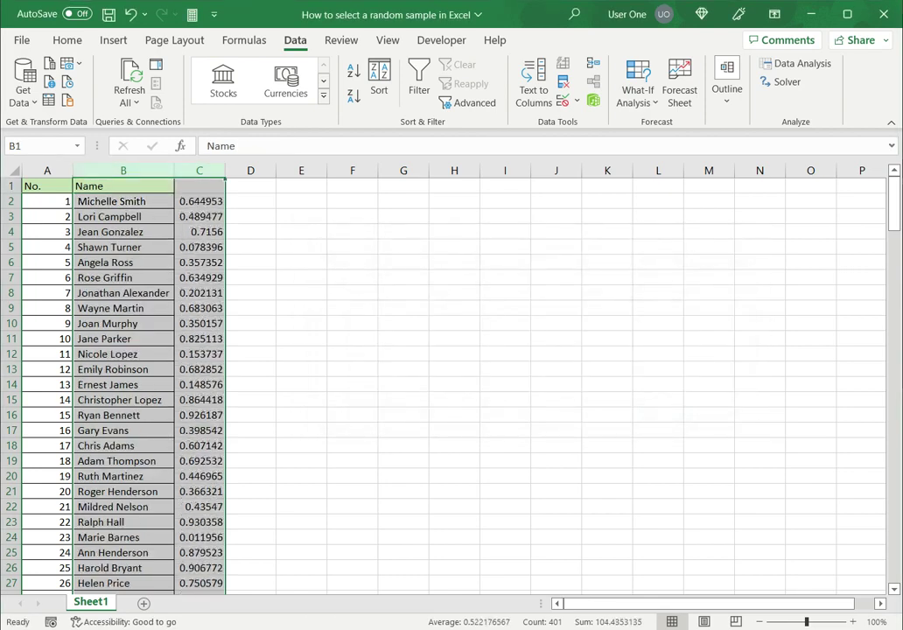
# Review the first 30 names of the shuffled list, from row 2 to row 31, as the random sample
pyautogui.click(123, 201)
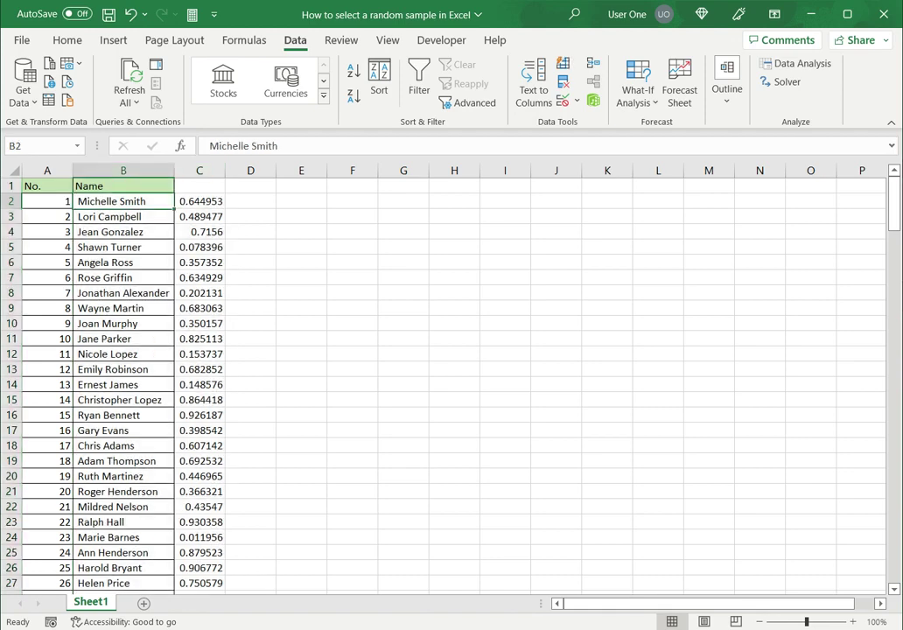
pyautogui.scroll(-2, 438, 376)
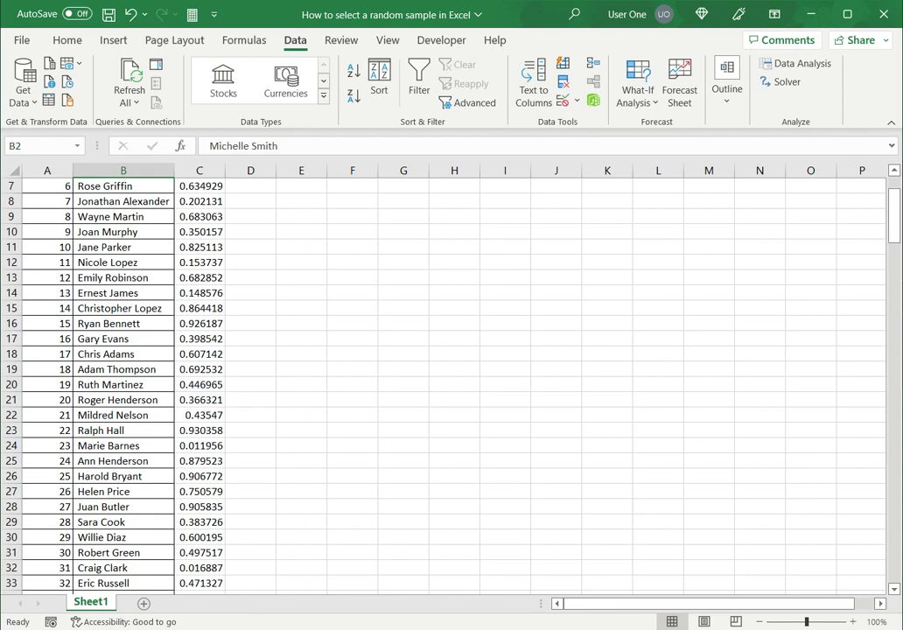
pyautogui.click(47, 552)
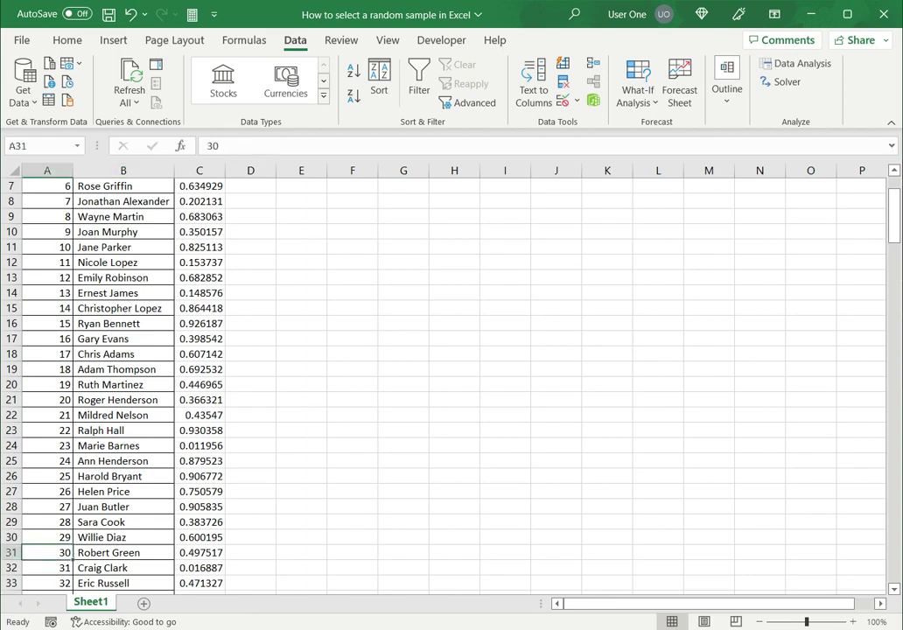
pyautogui.click(123, 552)
pyautogui.scroll(2, 437, 377)
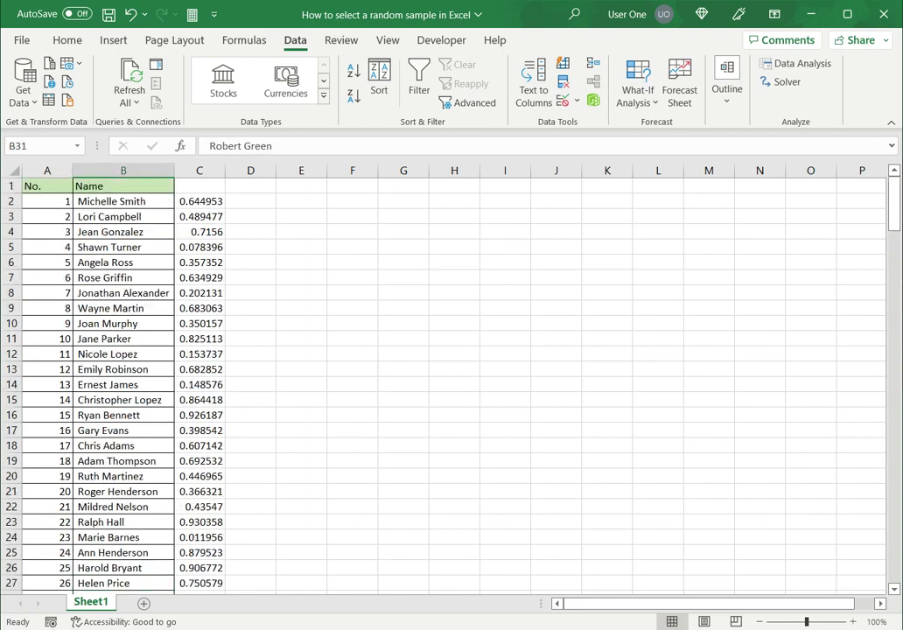